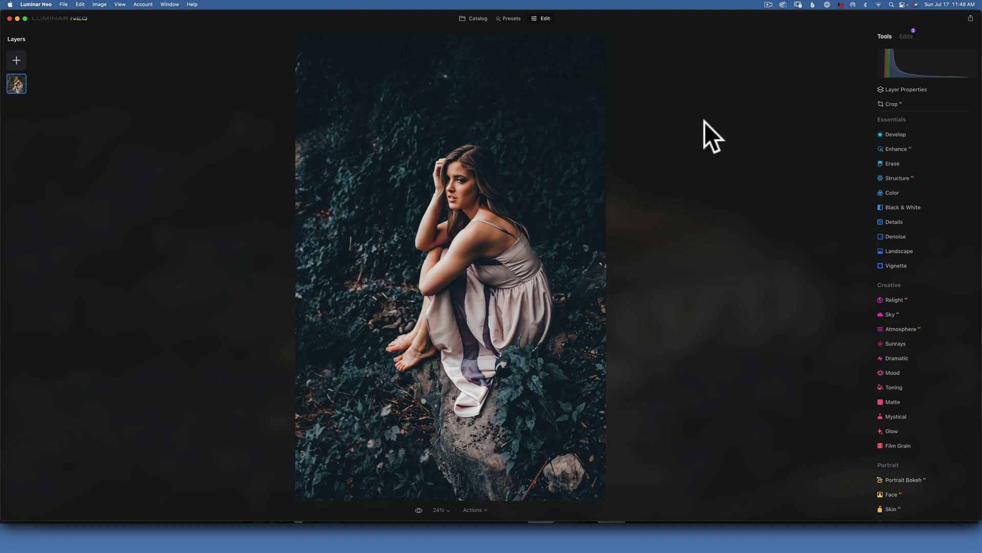
Compare the edited portrait with its original version
{"action": "left_click", "coordinate": [419, 510]}
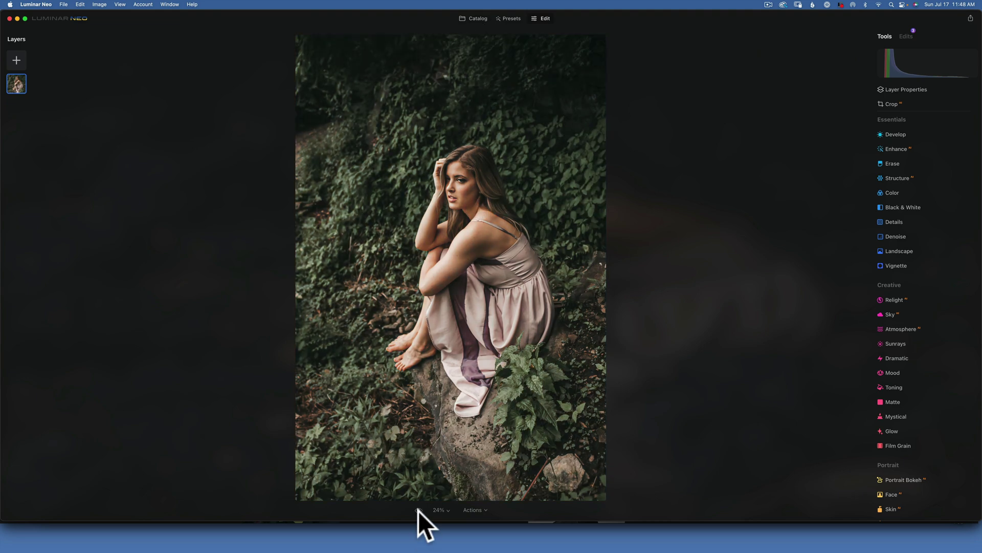
{"action": "left_click", "coordinate": [418, 510]}
{"action": "left_click", "coordinate": [419, 510]}
{"action": "left_click", "coordinate": [418, 510]}
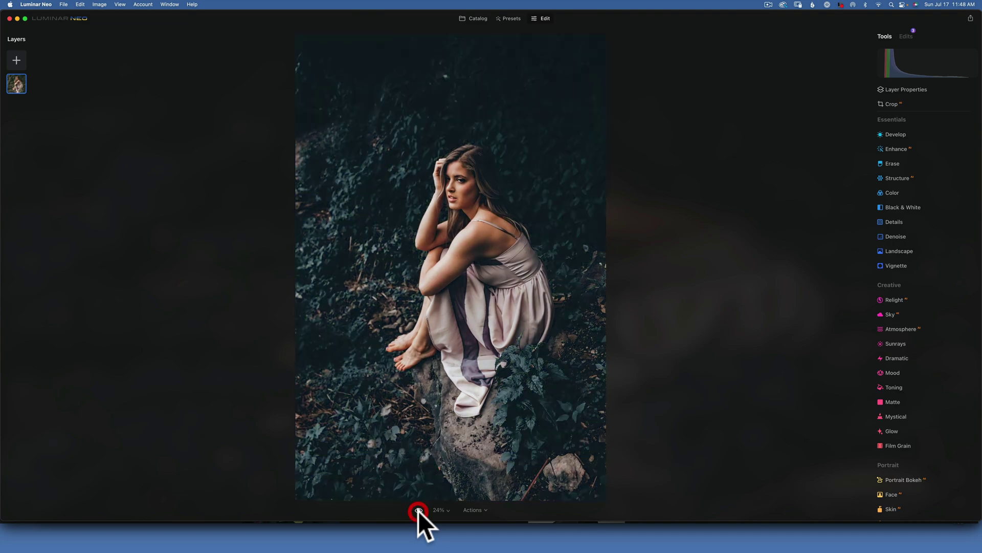
Browse the photos in the catalog's Single Image Edits collection
{"action": "left_click", "coordinate": [475, 18]}
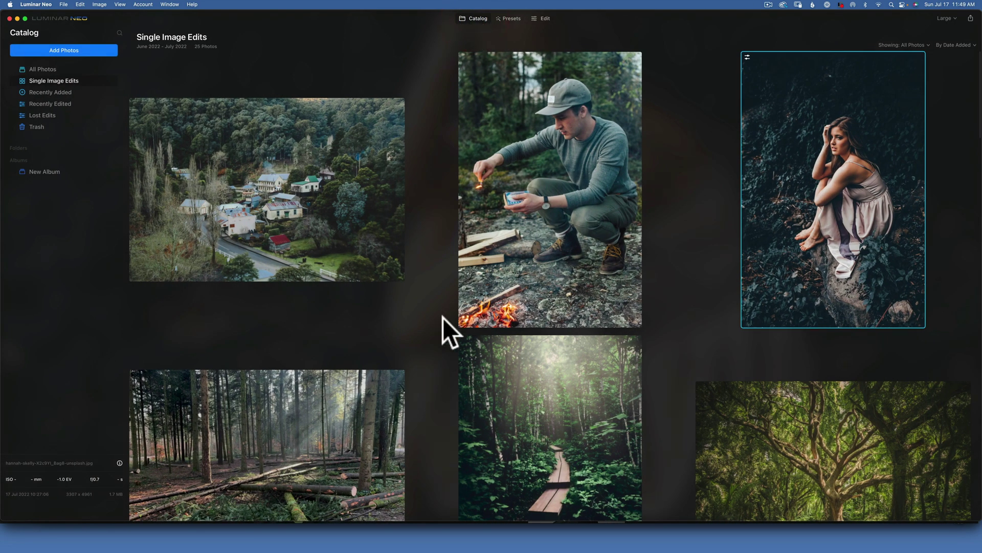
{"action": "scroll", "coordinate": [443, 318], "scroll_direction": "down", "scroll_amount": 15}
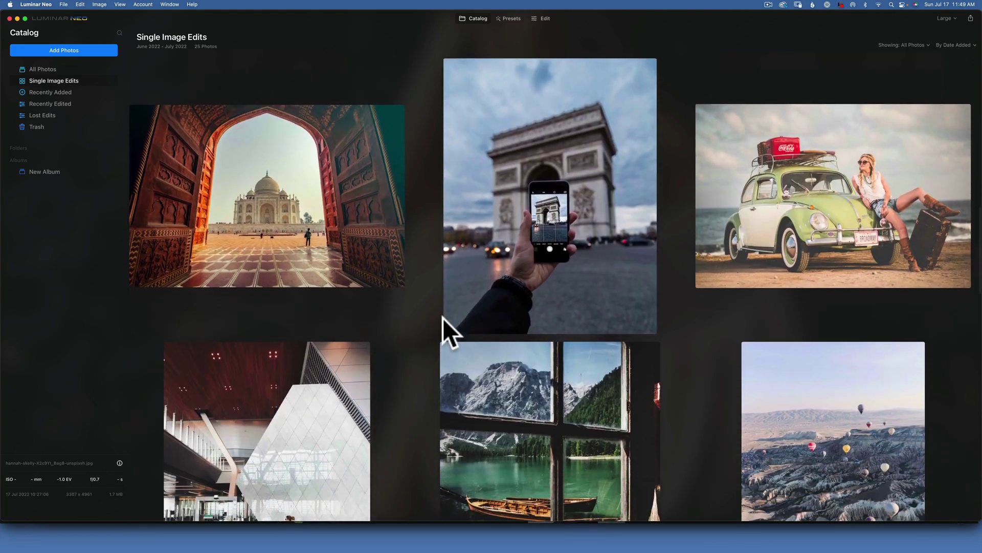
{"action": "scroll", "coordinate": [443, 318], "scroll_direction": "up", "scroll_amount": 15}
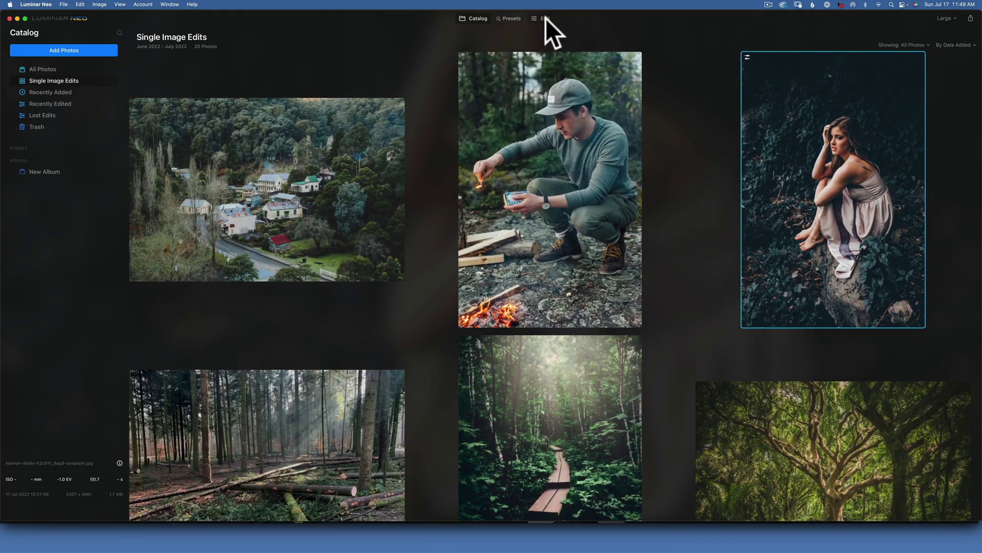
Reopen the photo of the woman seated on the rock for editing and revert it to the original
{"action": "double_click", "coordinate": [828, 193]}
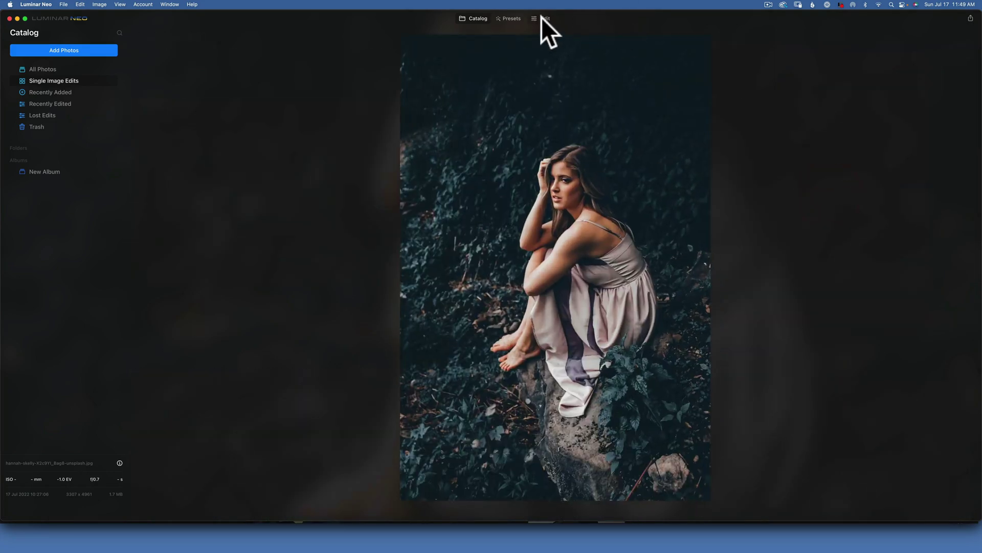
{"action": "left_click", "coordinate": [542, 17]}
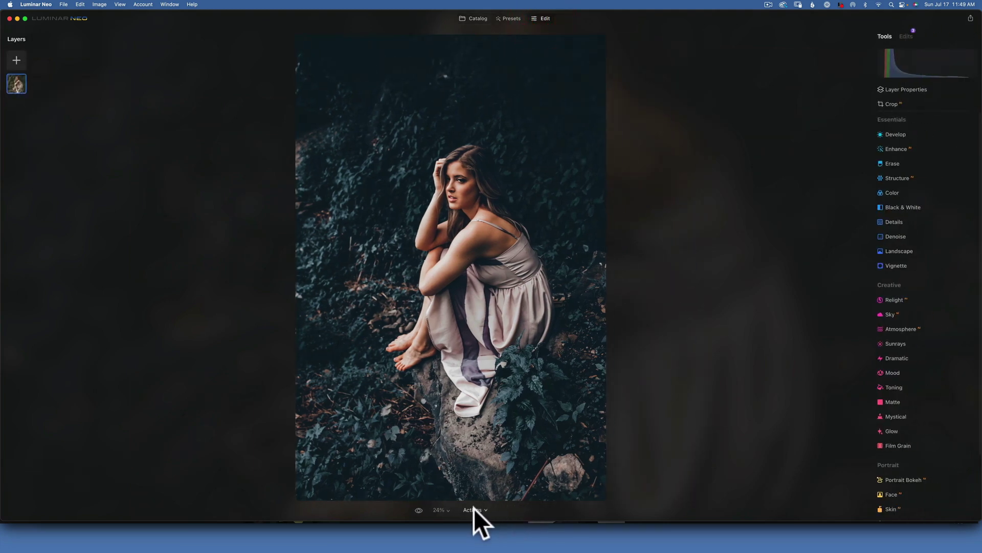
{"action": "left_click", "coordinate": [473, 510]}
{"action": "left_click", "coordinate": [495, 523]}
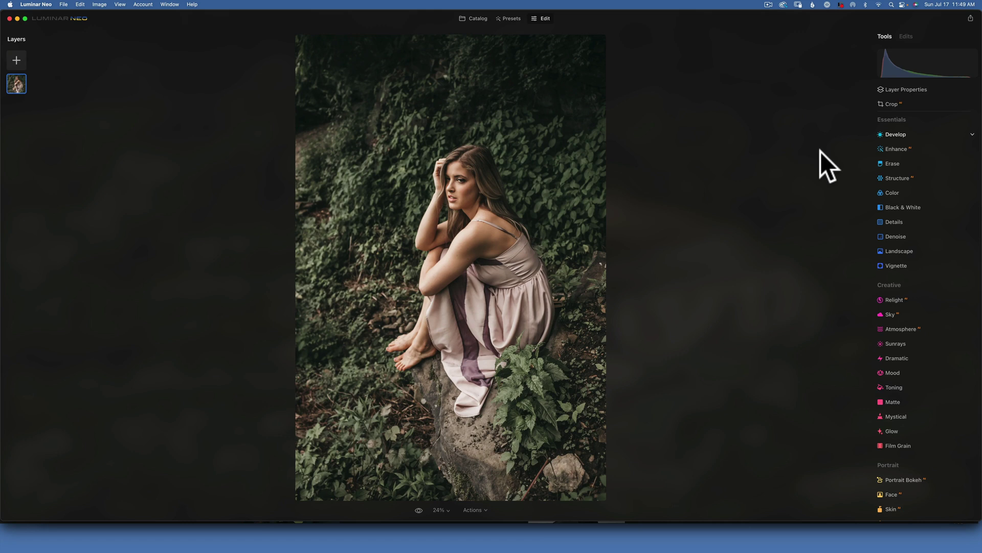
In Develop, set Smart Contrast to 27, Highlights to 21, Shadows to 30, Whites to -10 and Blacks to 21
{"action": "left_click", "coordinate": [900, 135]}
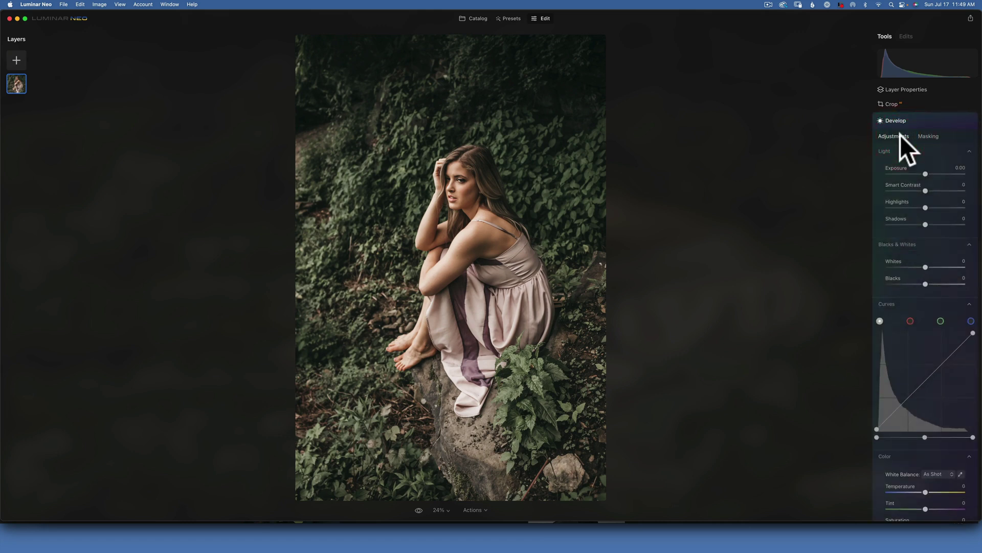
{"action": "left_click_drag", "start_coordinate": [925, 190], "coordinate": [937, 190]}
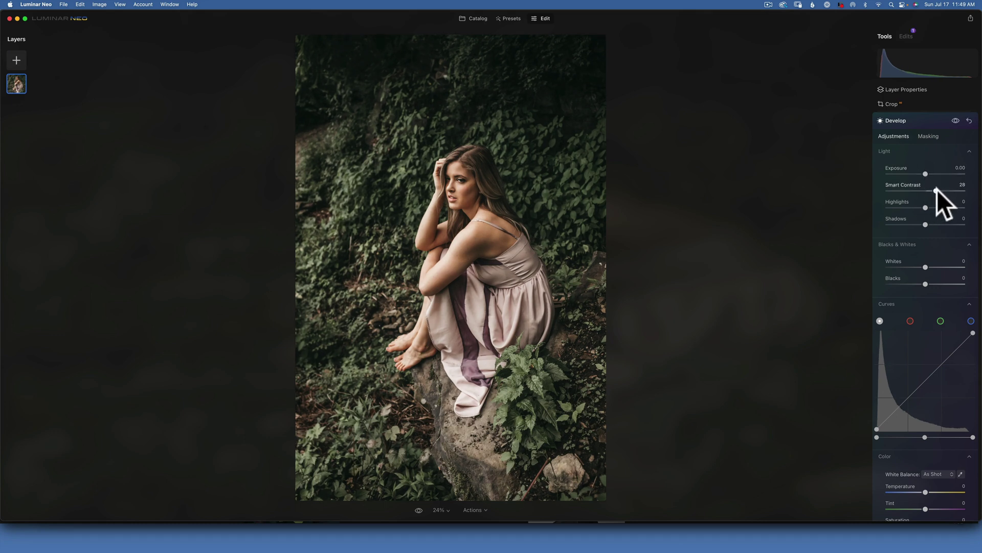
{"action": "left_click_drag", "start_coordinate": [938, 189], "coordinate": [938, 191]}
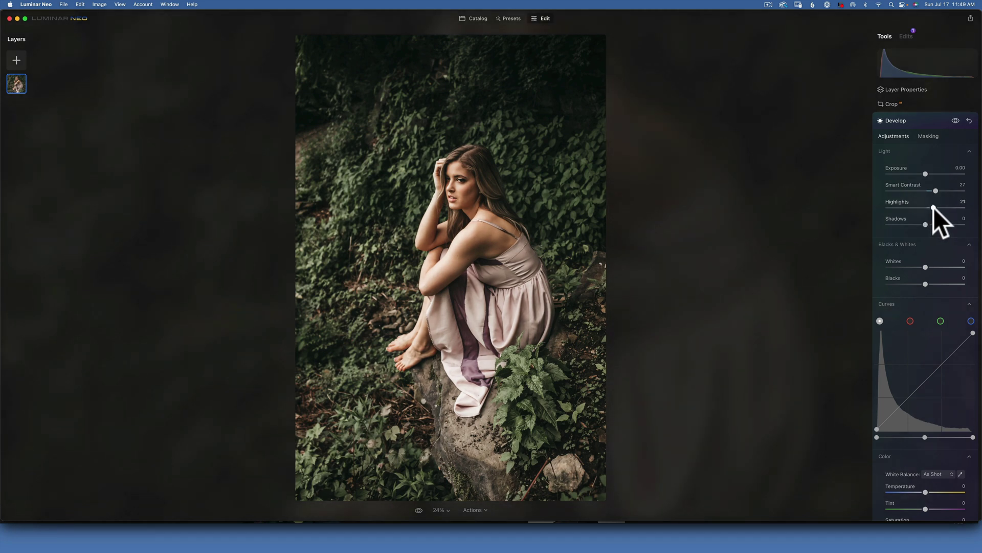
{"action": "left_click", "coordinate": [933, 207]}
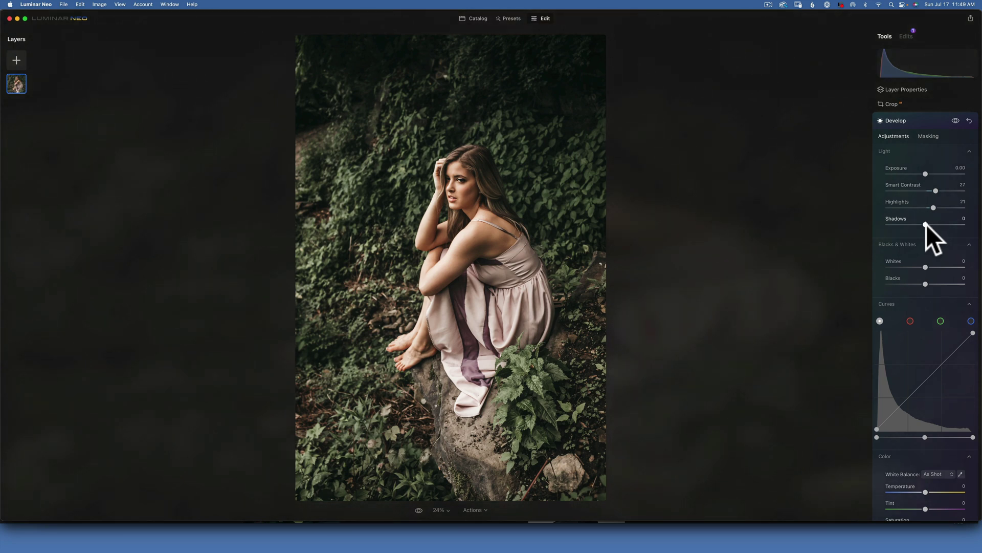
{"action": "left_click_drag", "start_coordinate": [926, 225], "coordinate": [936, 225]}
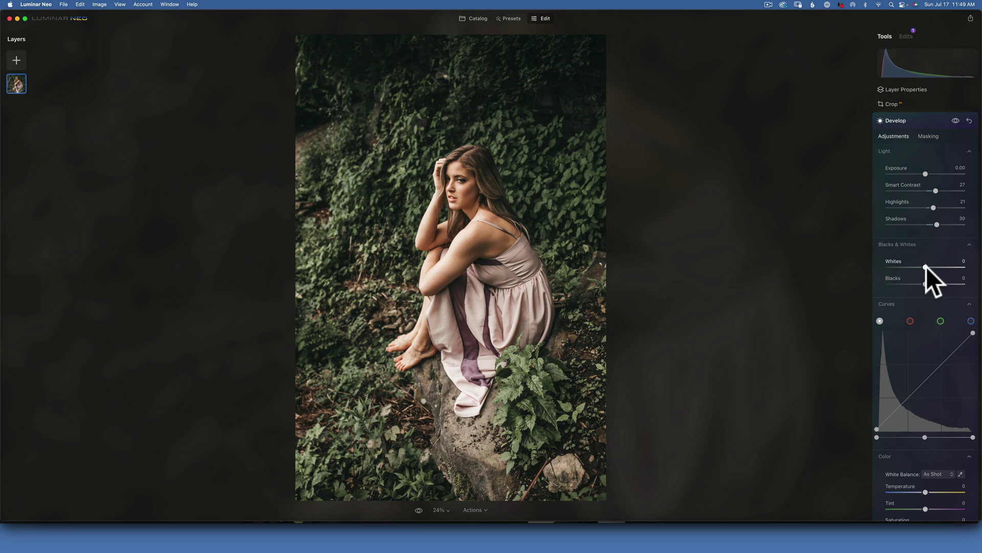
{"action": "left_click_drag", "start_coordinate": [926, 266], "coordinate": [919, 267]}
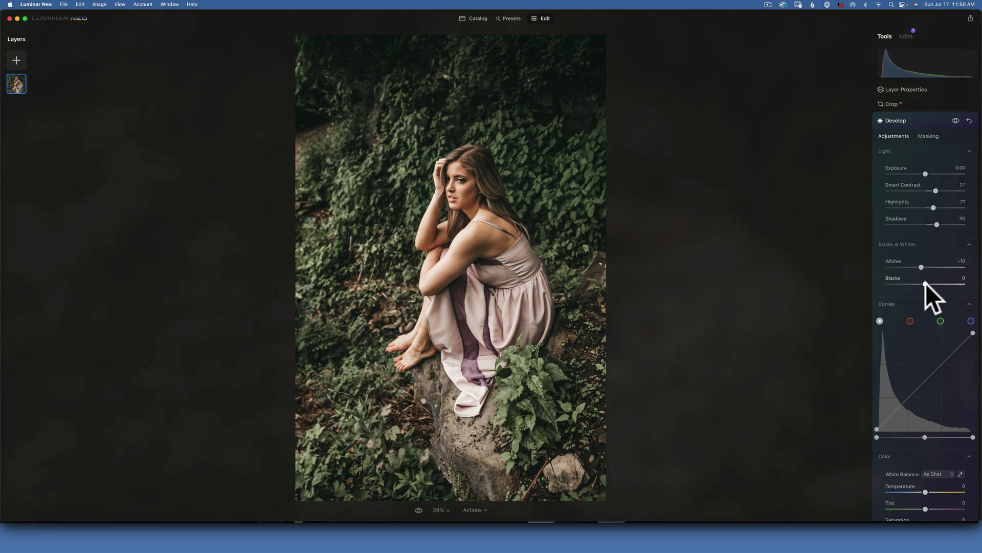
{"action": "left_click_drag", "start_coordinate": [925, 284], "coordinate": [937, 284]}
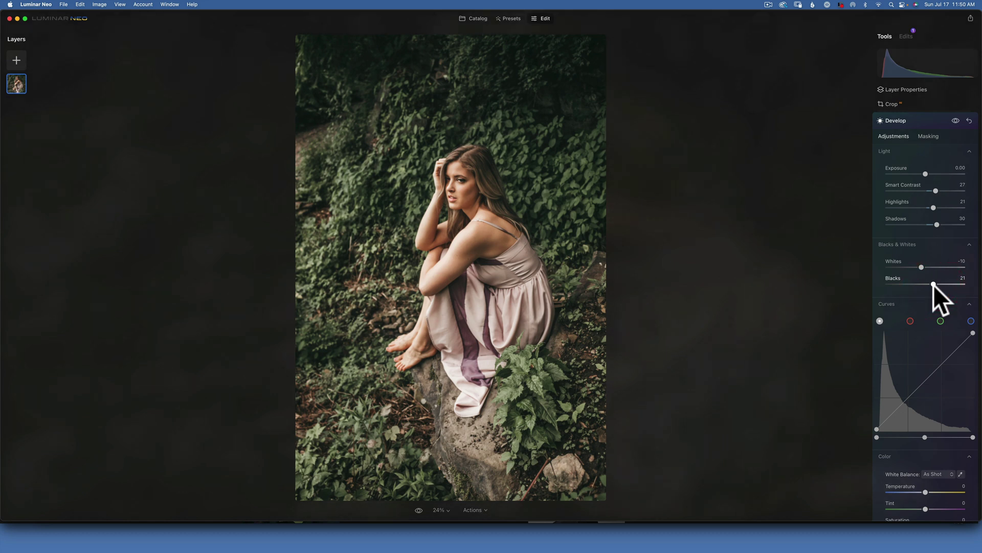
Shape the Develop tone curve by anchoring the upper tones, raising the black point and pulling the shadows down
{"action": "scroll", "coordinate": [934, 285], "scroll_direction": "down", "scroll_amount": 4}
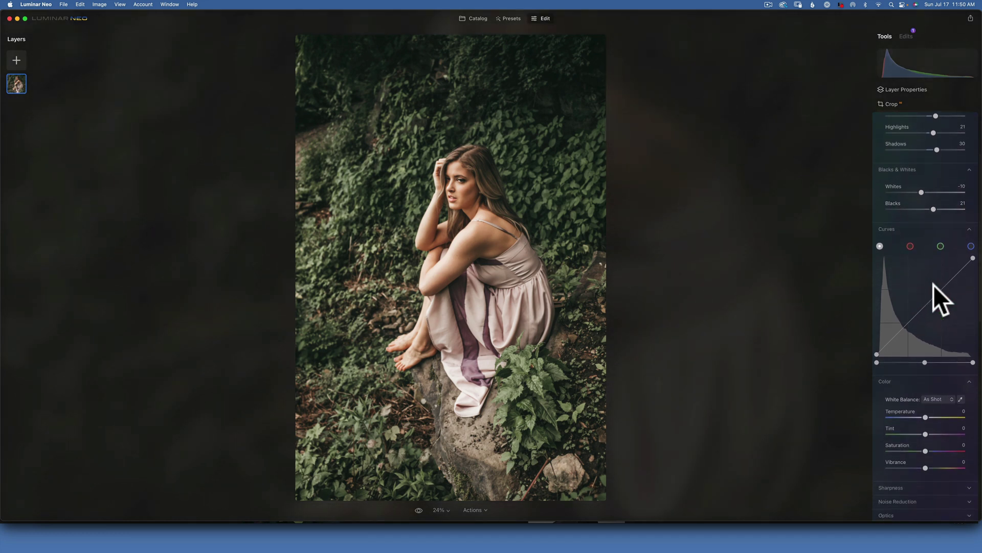
{"action": "scroll", "coordinate": [934, 284], "scroll_direction": "up", "scroll_amount": 2}
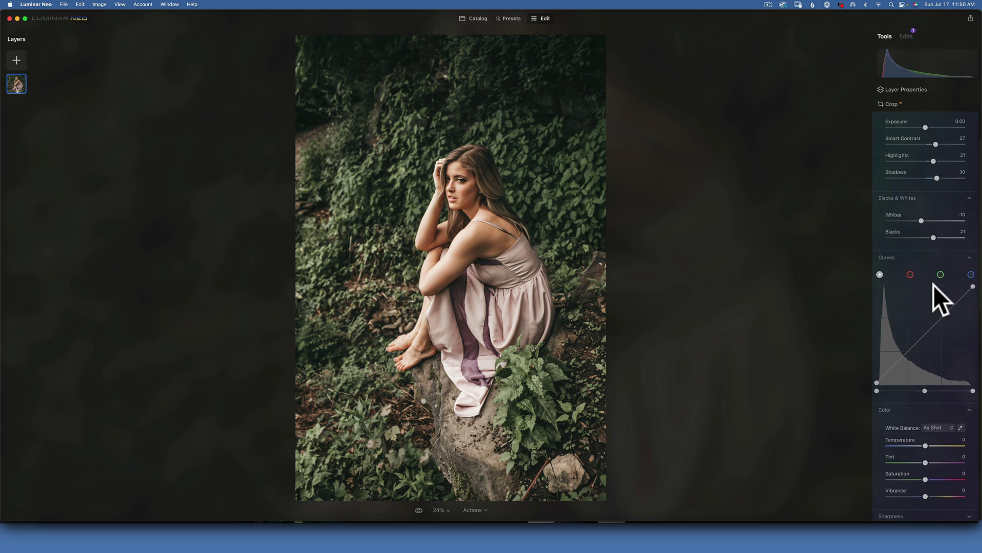
{"action": "scroll", "coordinate": [934, 285], "scroll_direction": "down", "scroll_amount": 3}
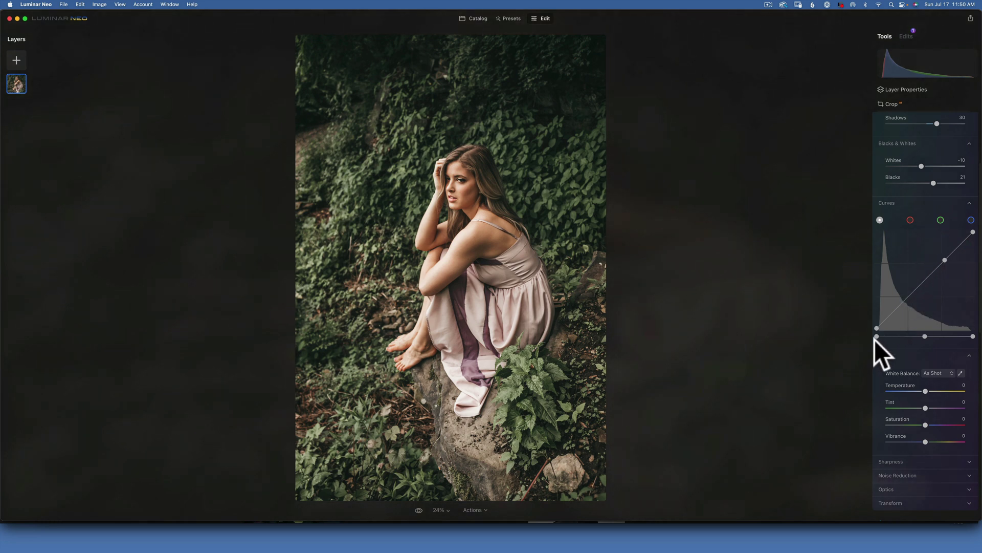
{"action": "left_click_drag", "start_coordinate": [877, 327], "coordinate": [870, 315]}
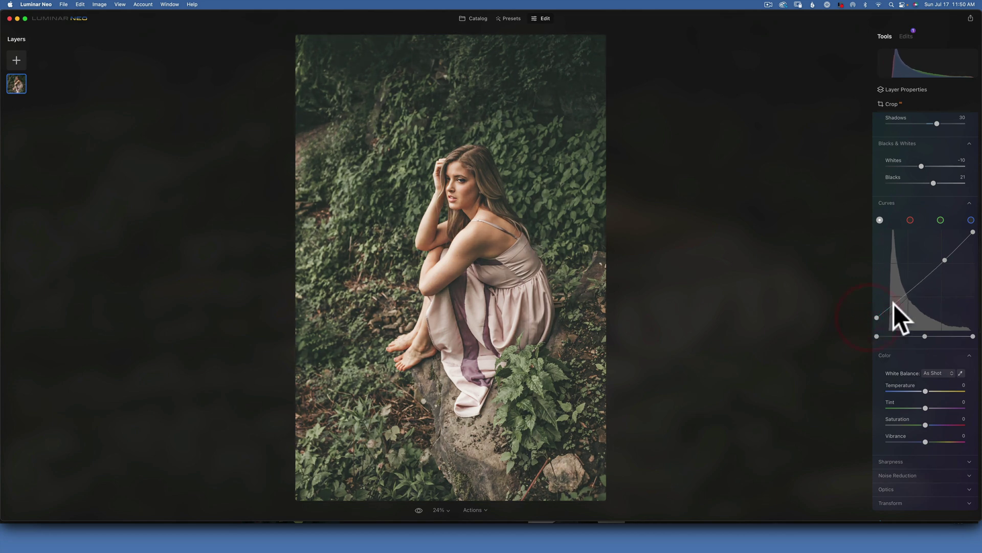
{"action": "left_click_drag", "start_coordinate": [892, 303], "coordinate": [892, 314]}
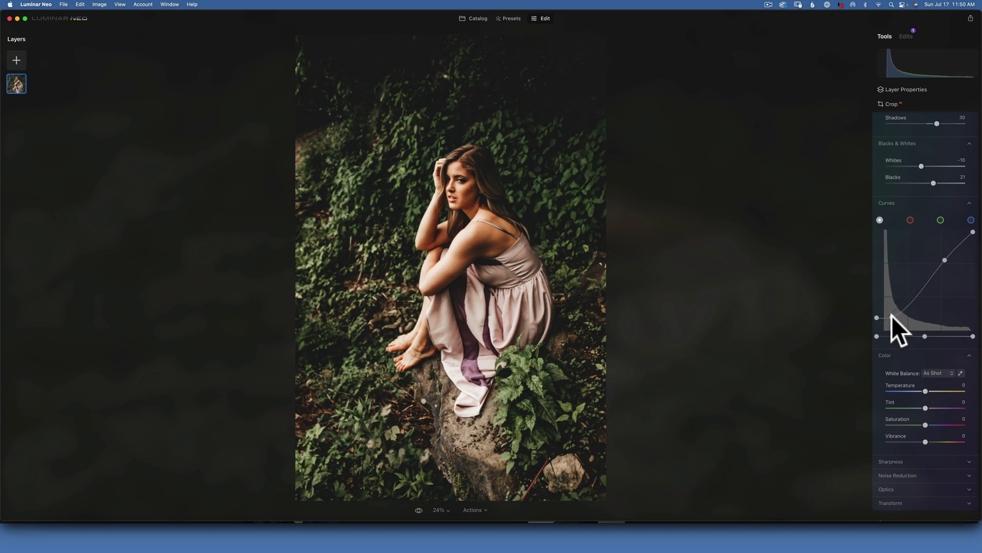
{"action": "left_click", "coordinate": [892, 318]}
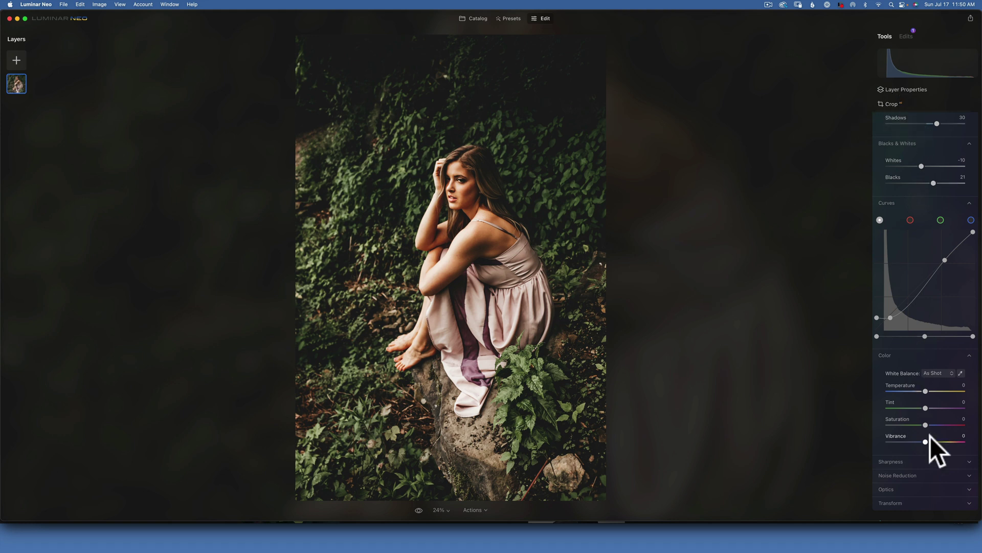
Set Develop's Vibrance to 50 and Saturation to -10, and close the Develop tool
{"action": "scroll", "coordinate": [920, 401], "scroll_direction": "up", "scroll_amount": 1}
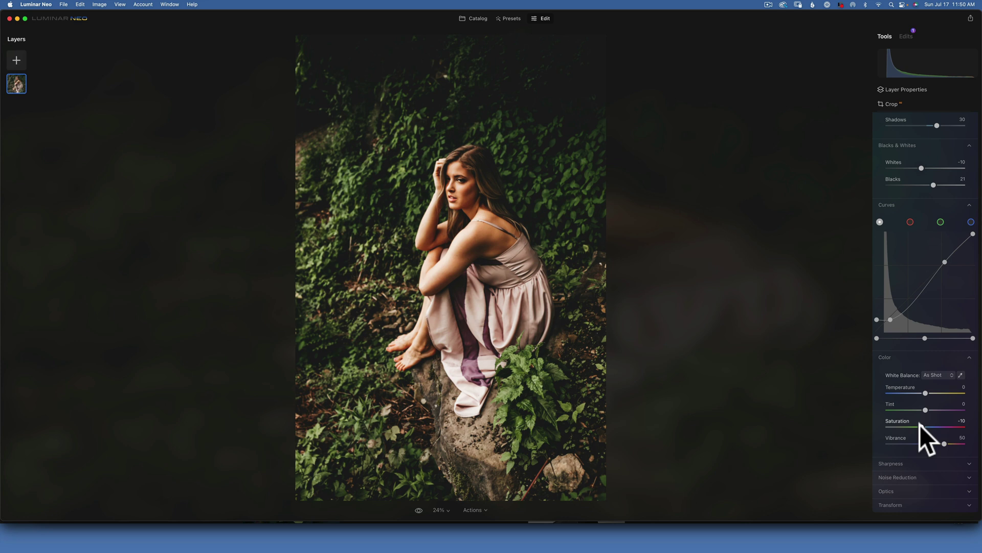
{"action": "left_click", "coordinate": [919, 425]}
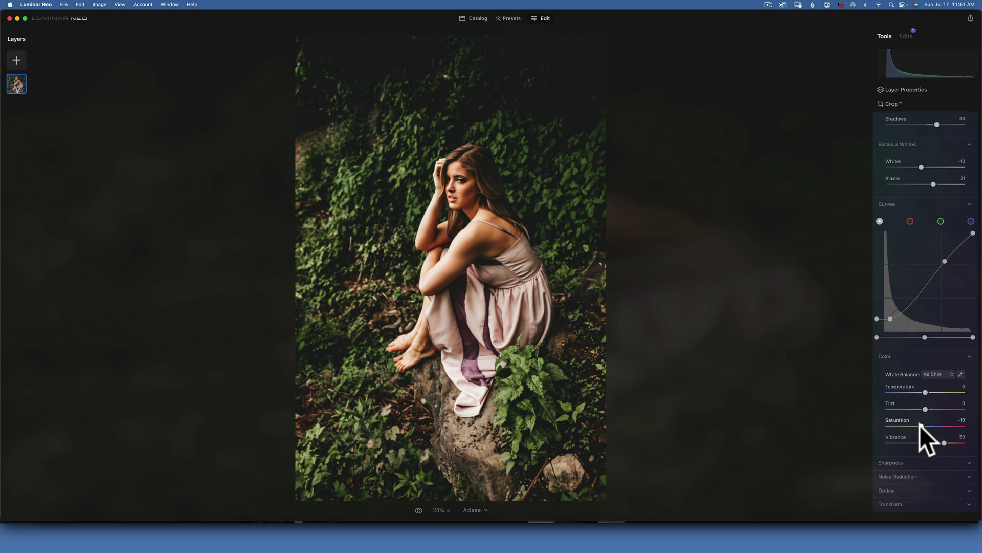
{"action": "scroll", "coordinate": [920, 425], "scroll_direction": "down", "scroll_amount": 5}
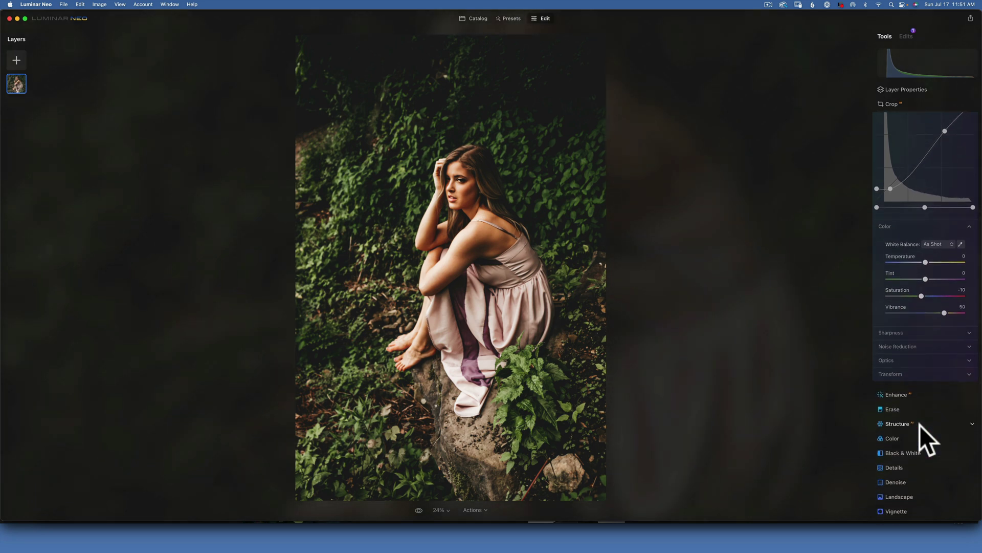
{"action": "scroll", "coordinate": [920, 425], "scroll_direction": "down", "scroll_amount": 2}
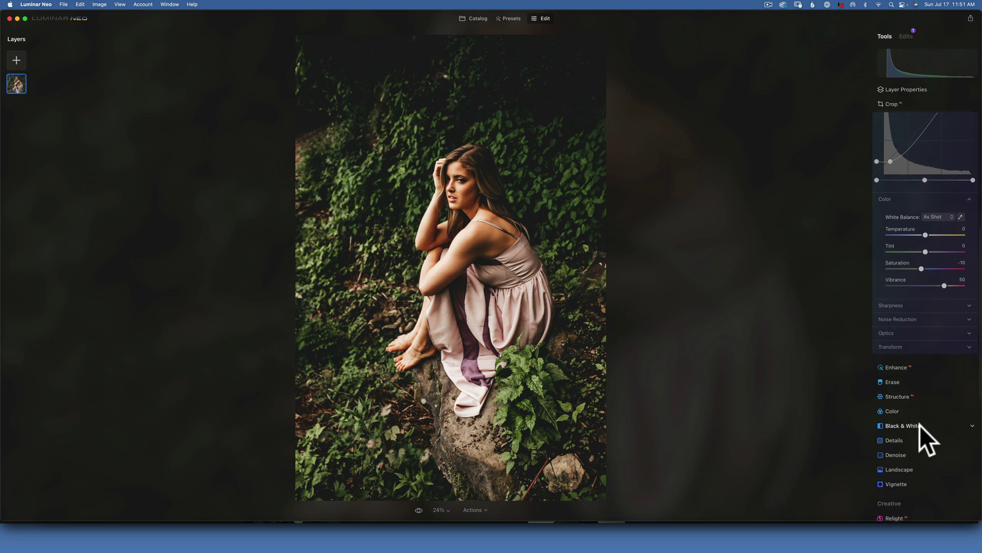
{"action": "scroll", "coordinate": [920, 425], "scroll_direction": "down", "scroll_amount": 2}
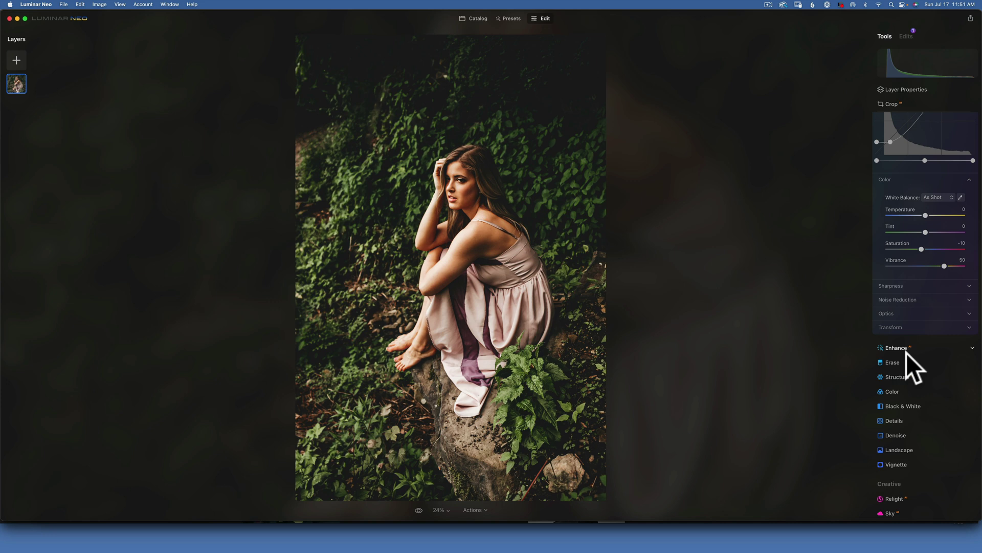
{"action": "scroll", "coordinate": [908, 353], "scroll_direction": "up", "scroll_amount": 10}
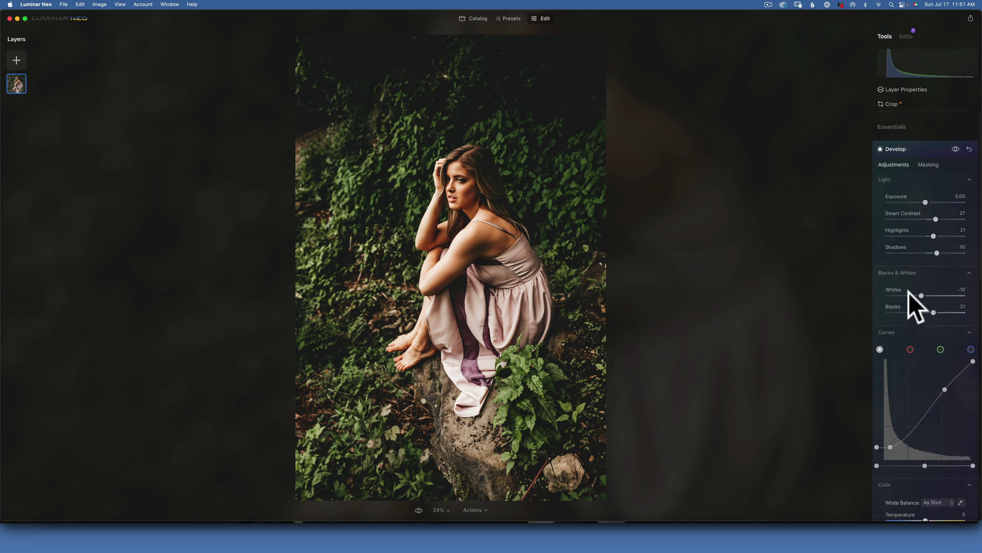
{"action": "left_click", "coordinate": [897, 139]}
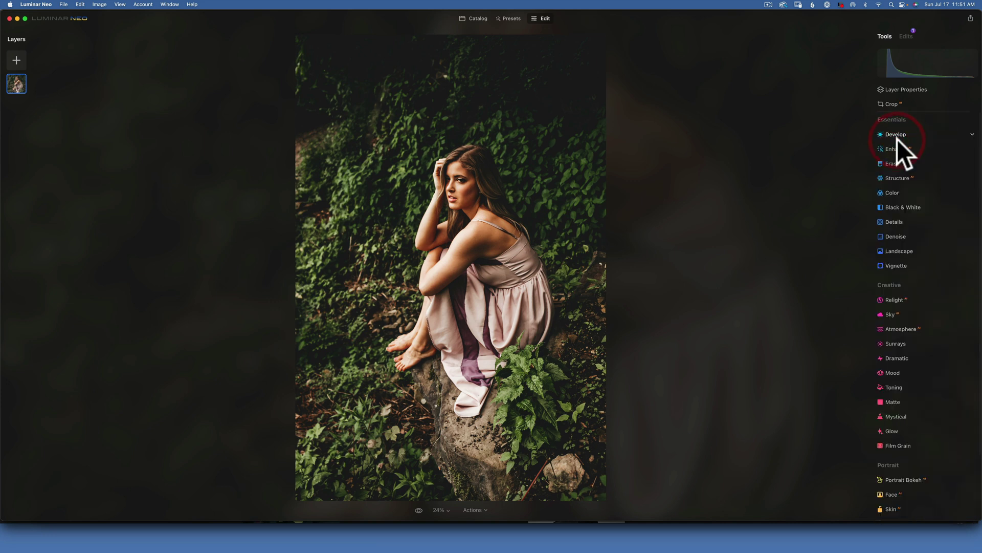
In the Color tool's HSL Hue adjustments, set Red to -5, Orange to -10, Yellow to -100, Green to 50 and Blue to -30
{"action": "left_click", "coordinate": [892, 192]}
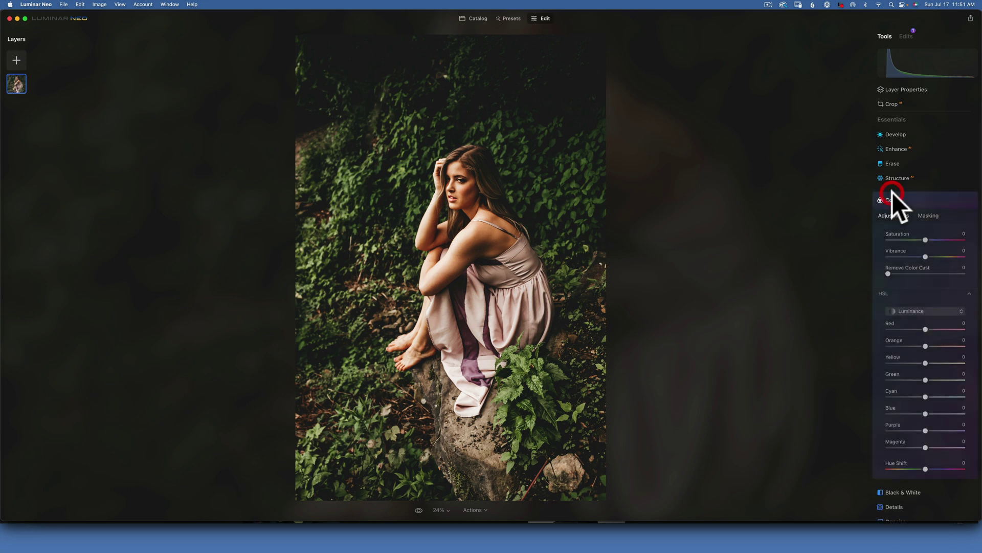
{"action": "scroll", "coordinate": [910, 283], "scroll_direction": "down", "scroll_amount": 5}
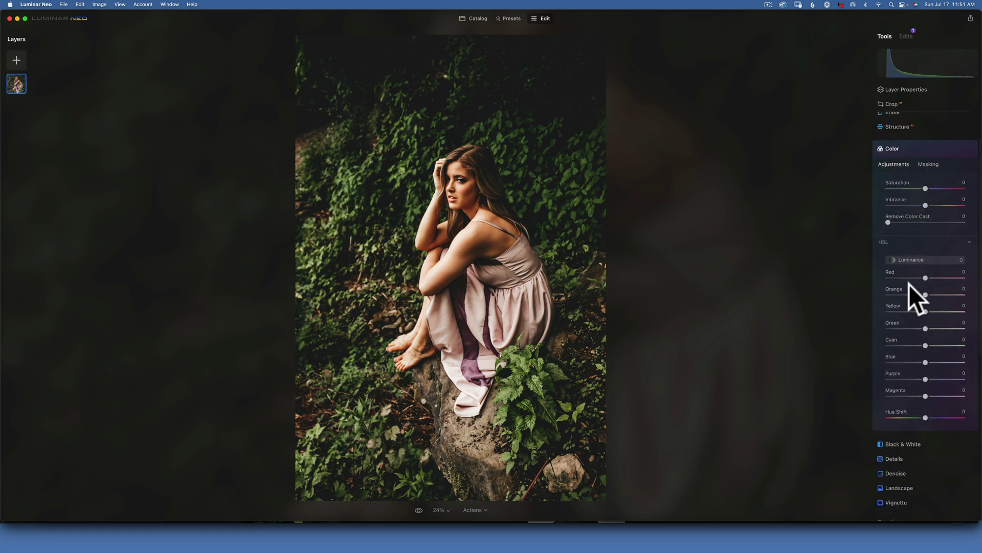
{"action": "left_click", "coordinate": [912, 197]}
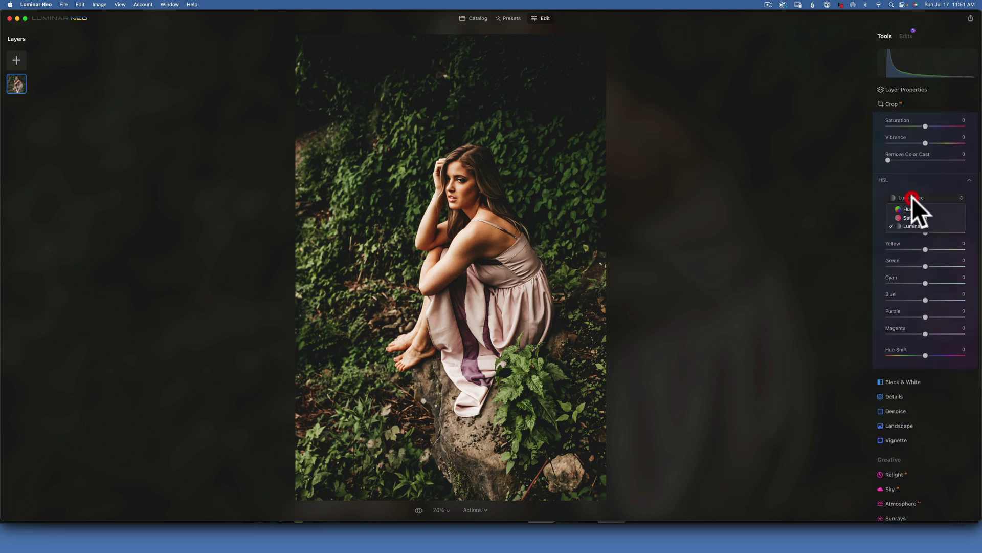
{"action": "left_click", "coordinate": [908, 210]}
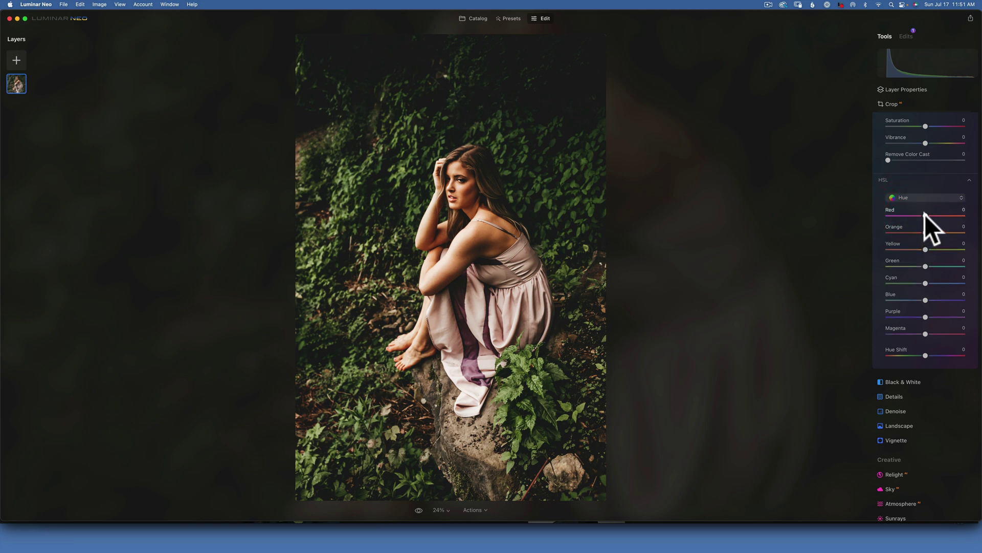
{"action": "scroll", "coordinate": [925, 214], "scroll_direction": "up", "scroll_amount": 1}
{"action": "left_click_drag", "start_coordinate": [925, 250], "coordinate": [921, 250]}
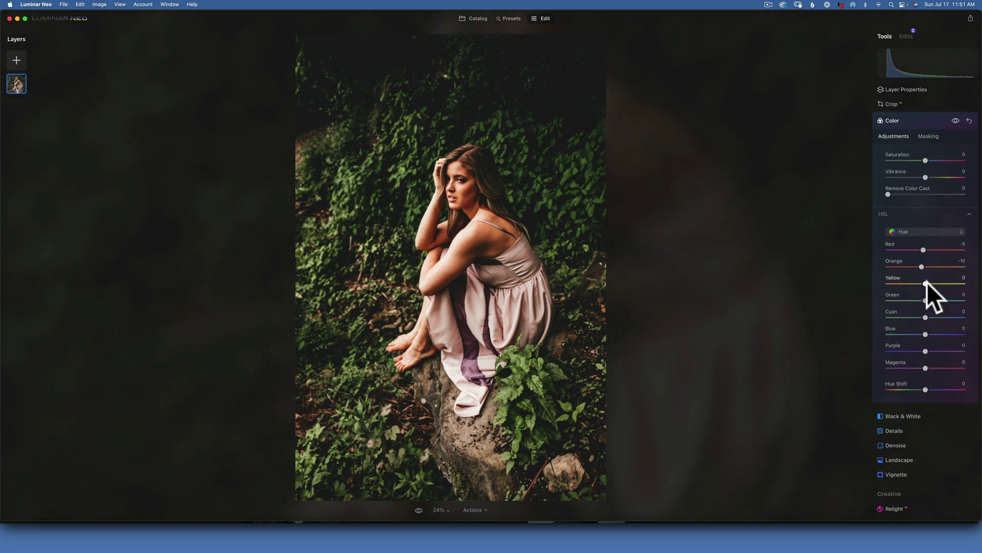
{"action": "left_click_drag", "start_coordinate": [885, 280], "coordinate": [869, 281]}
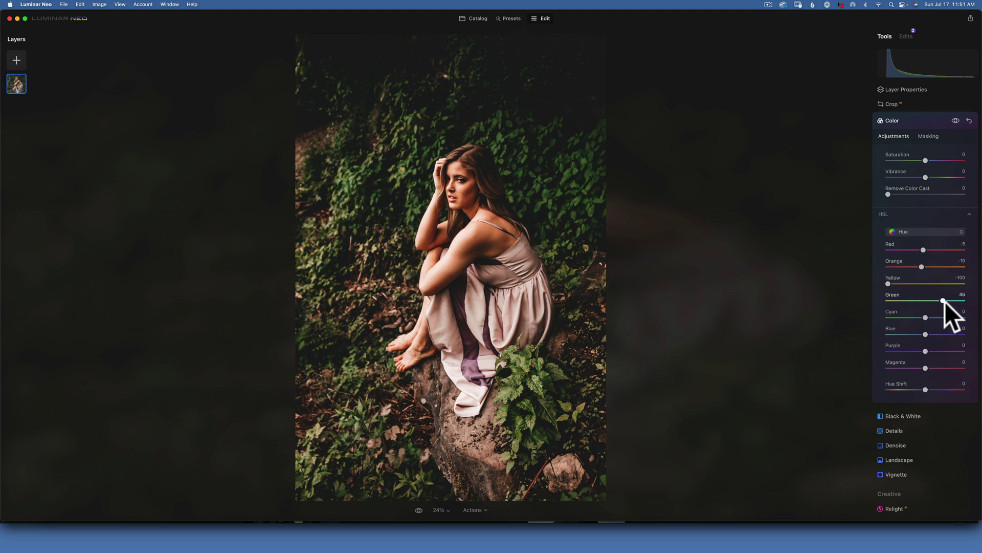
{"action": "left_click_drag", "start_coordinate": [946, 301], "coordinate": [947, 301]}
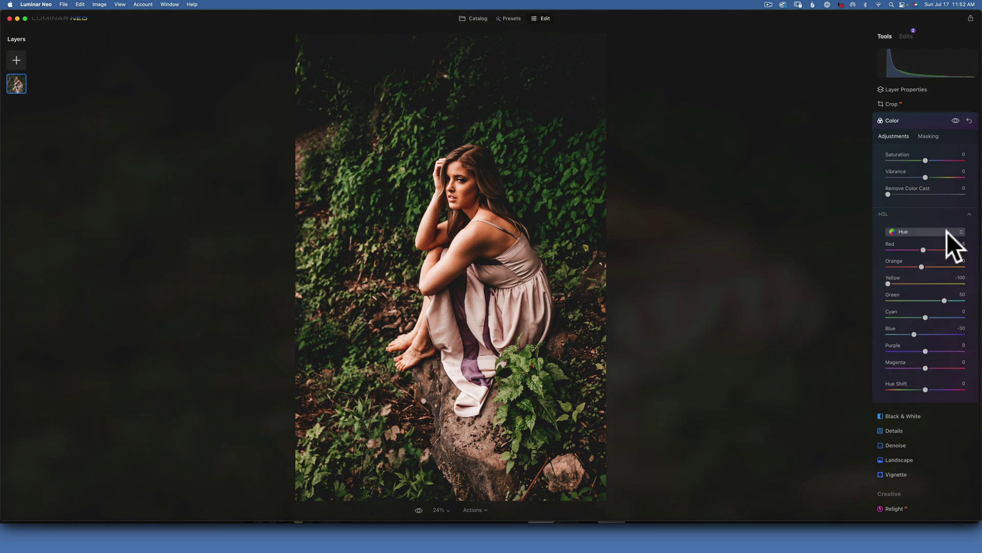
In HSL Saturation, set Orange to 10, Yellow to -80, Green to -90, Cyan to -100, Blue to -70, Purple to -100 and Magenta to -100
{"action": "left_click", "coordinate": [916, 232]}
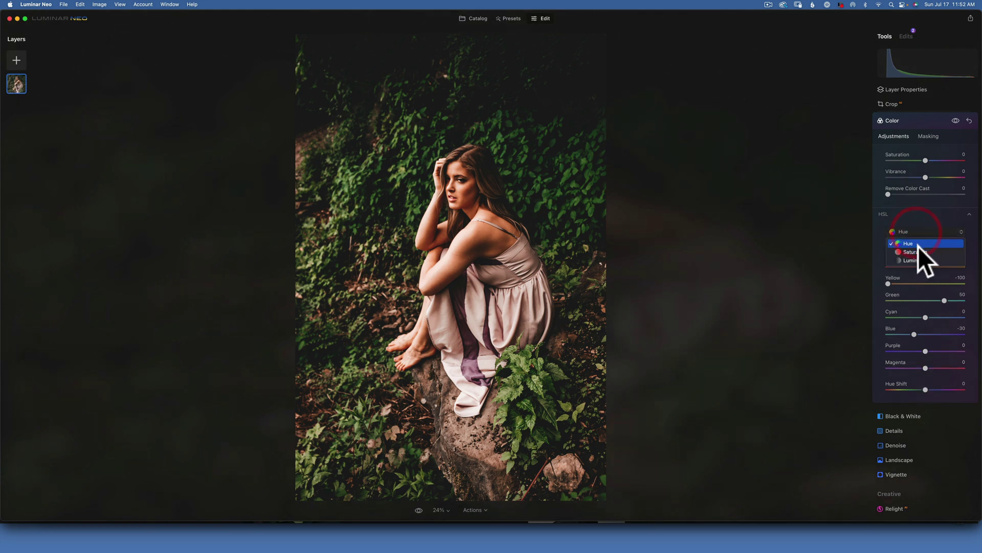
{"action": "left_click", "coordinate": [917, 252]}
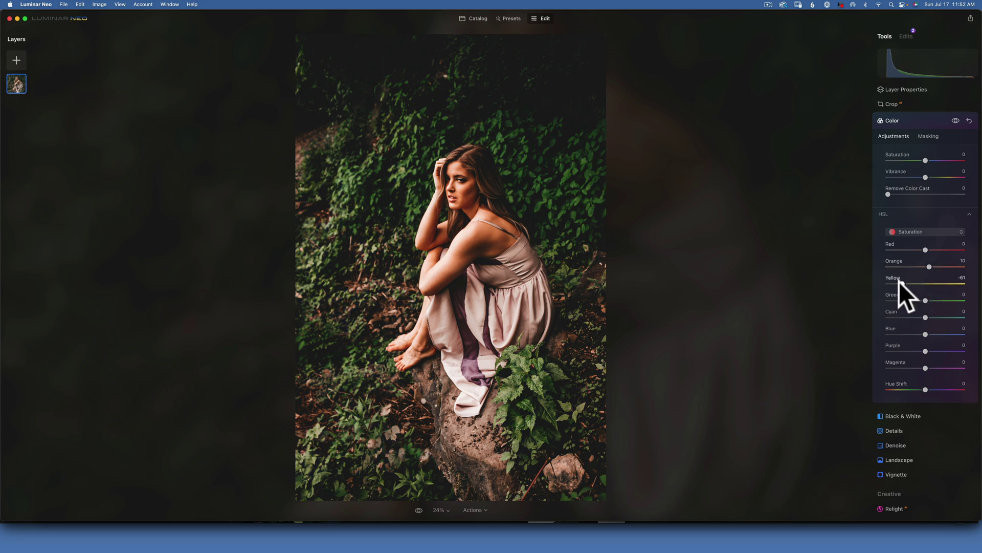
{"action": "left_click_drag", "start_coordinate": [900, 283], "coordinate": [895, 283]}
{"action": "left_click_drag", "start_coordinate": [926, 300], "coordinate": [902, 298]}
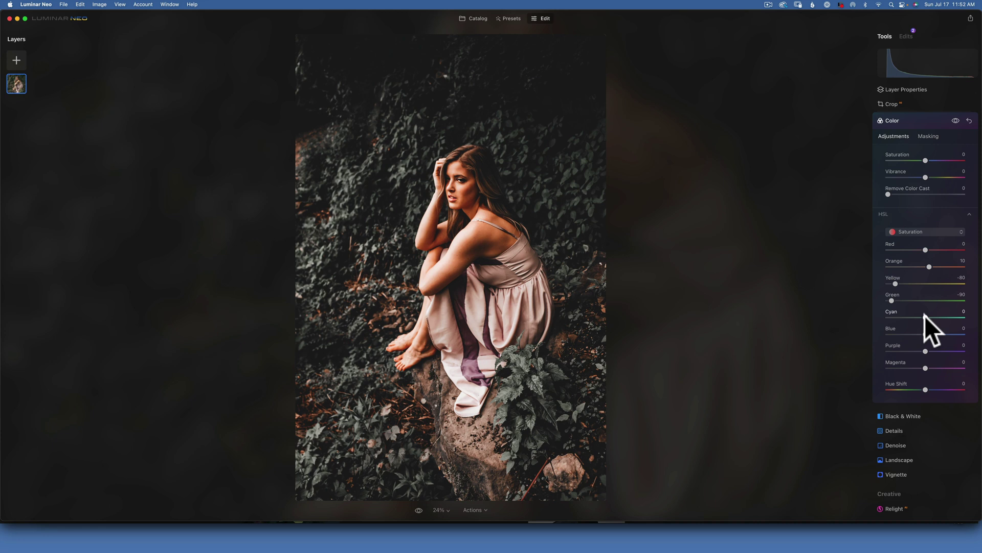
{"action": "left_click_drag", "start_coordinate": [925, 315], "coordinate": [827, 302]}
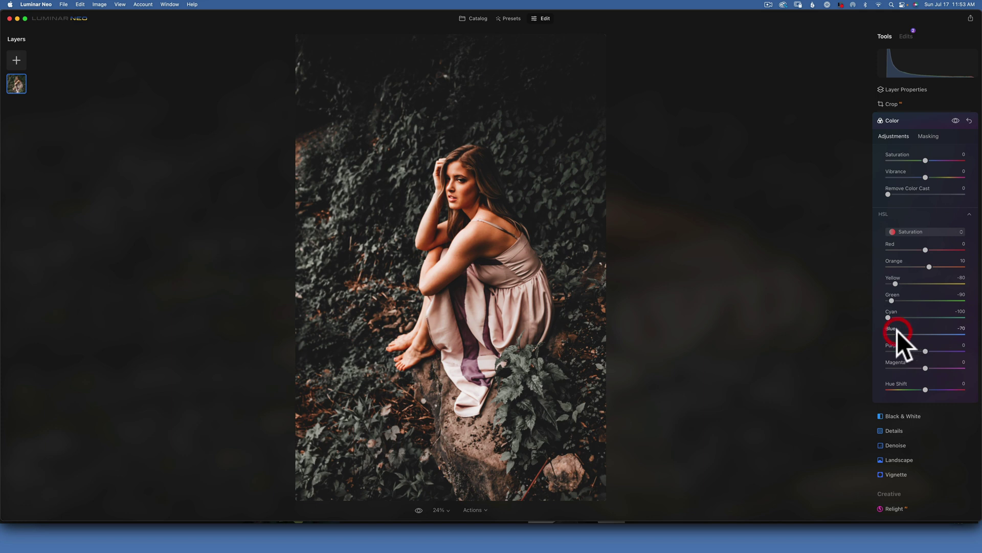
{"action": "left_click_drag", "start_coordinate": [897, 330], "coordinate": [897, 331]}
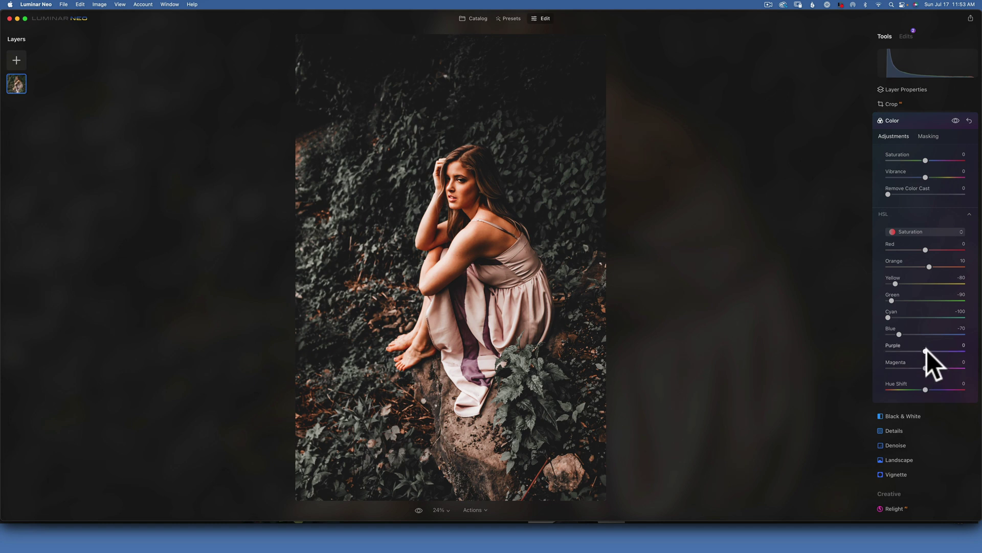
{"action": "left_click_drag", "start_coordinate": [926, 348], "coordinate": [813, 340]}
{"action": "left_click_drag", "start_coordinate": [925, 367], "coordinate": [830, 359]}
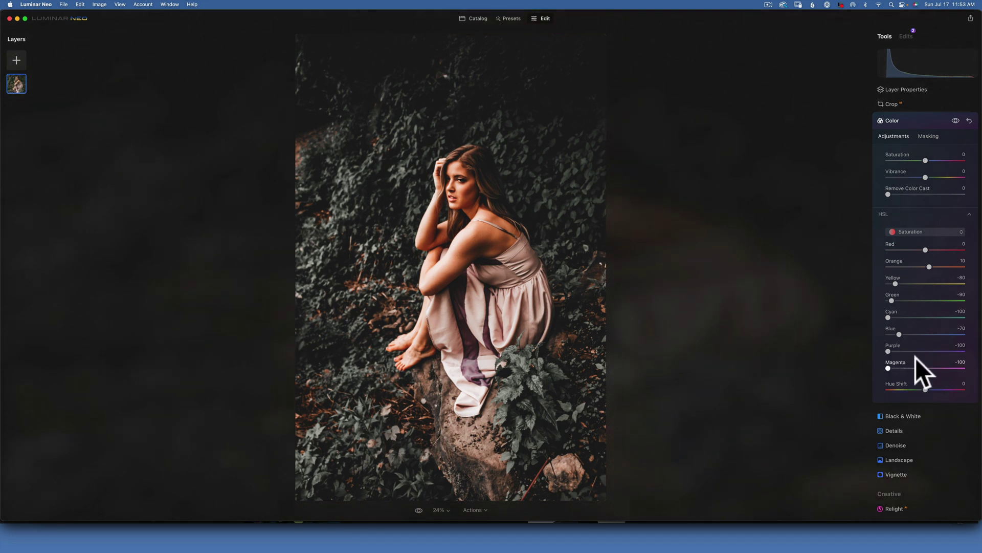
In HSL Luminance, set Yellow to -20, Green to -50 and Blue to -30, and close the Color tool
{"action": "left_click", "coordinate": [918, 231]}
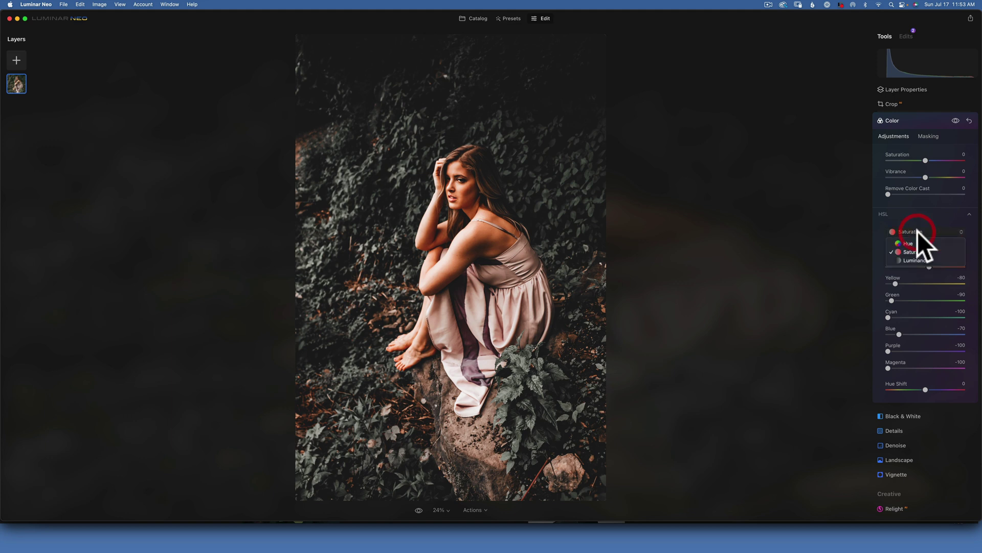
{"action": "left_click", "coordinate": [922, 260]}
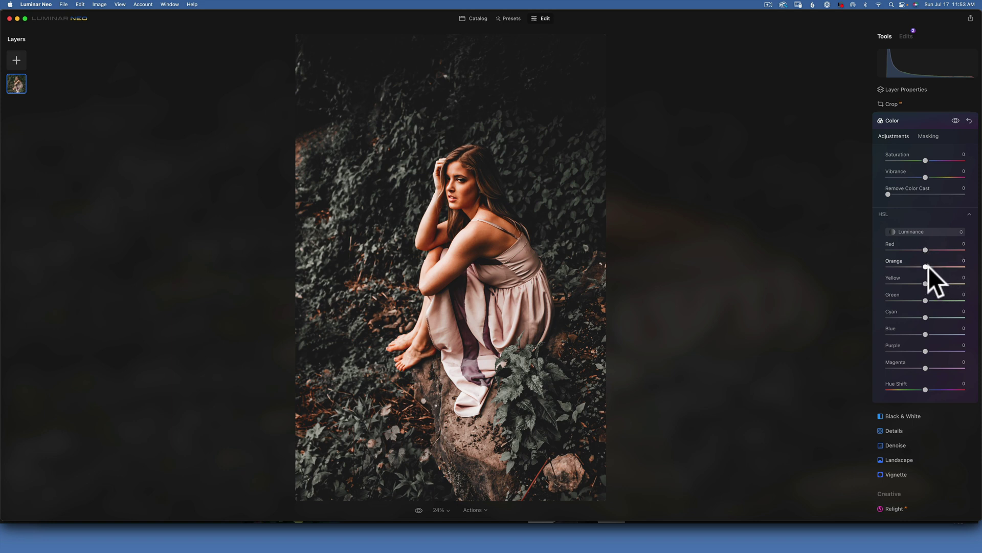
{"action": "left_click_drag", "start_coordinate": [925, 283], "coordinate": [914, 283]}
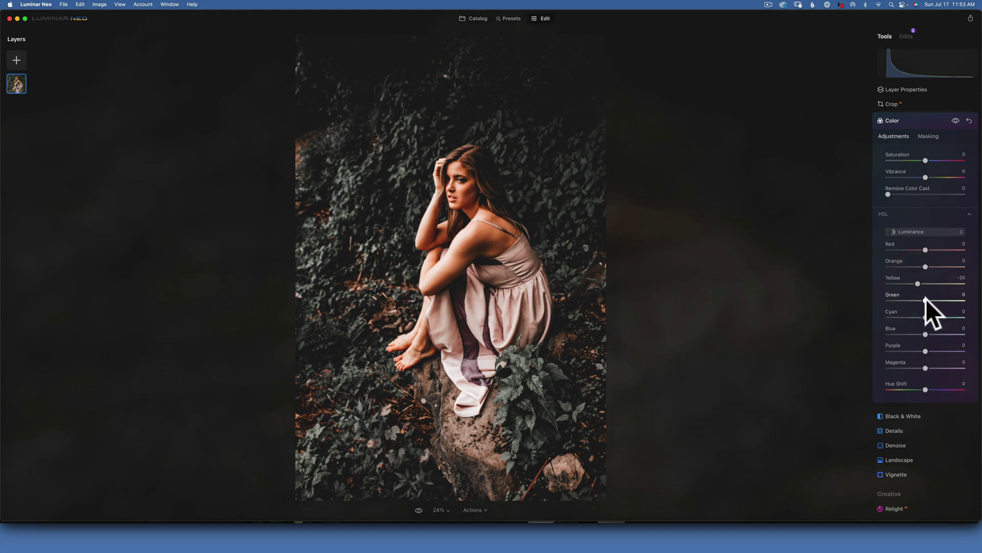
{"action": "left_click_drag", "start_coordinate": [926, 298], "coordinate": [908, 299]}
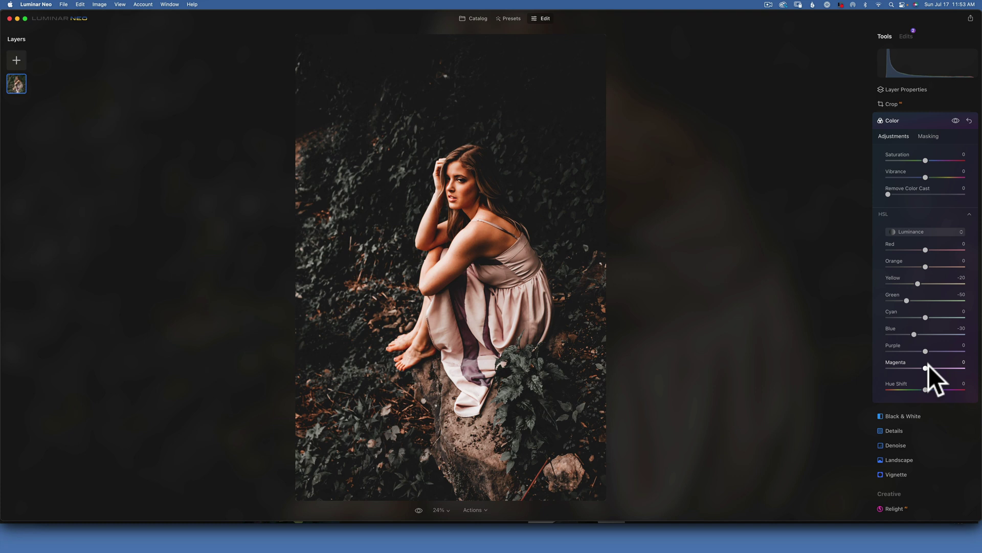
{"action": "left_click", "coordinate": [912, 120]}
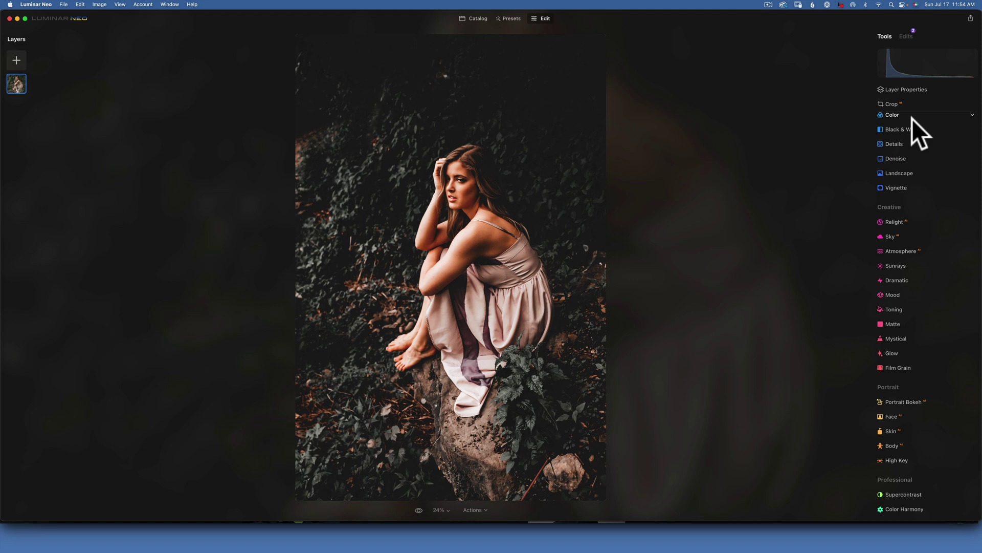
In Toning, set Amount to 100 and tone the highlights with Hue 190 and Saturation 10
{"action": "left_click", "coordinate": [898, 307]}
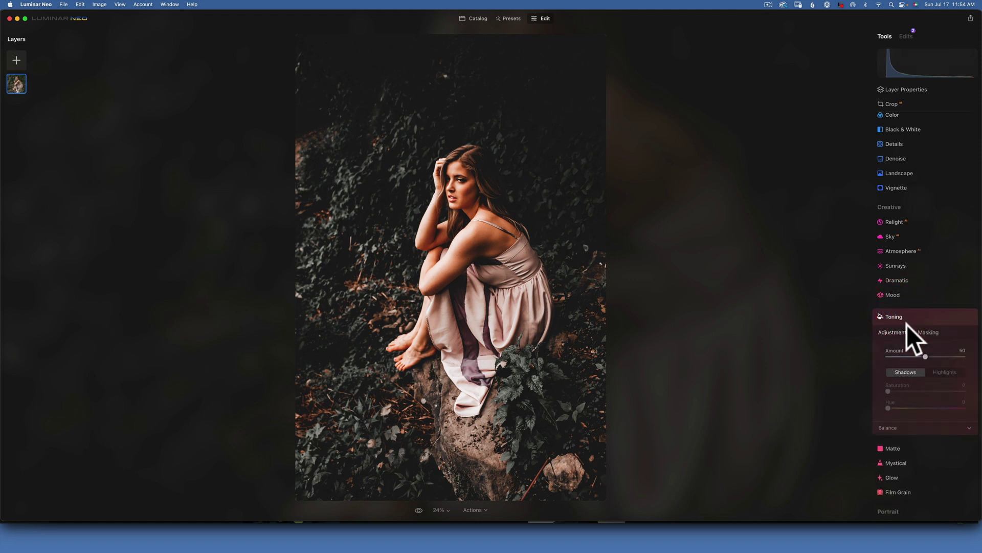
{"action": "scroll", "coordinate": [907, 324], "scroll_direction": "down", "scroll_amount": 2}
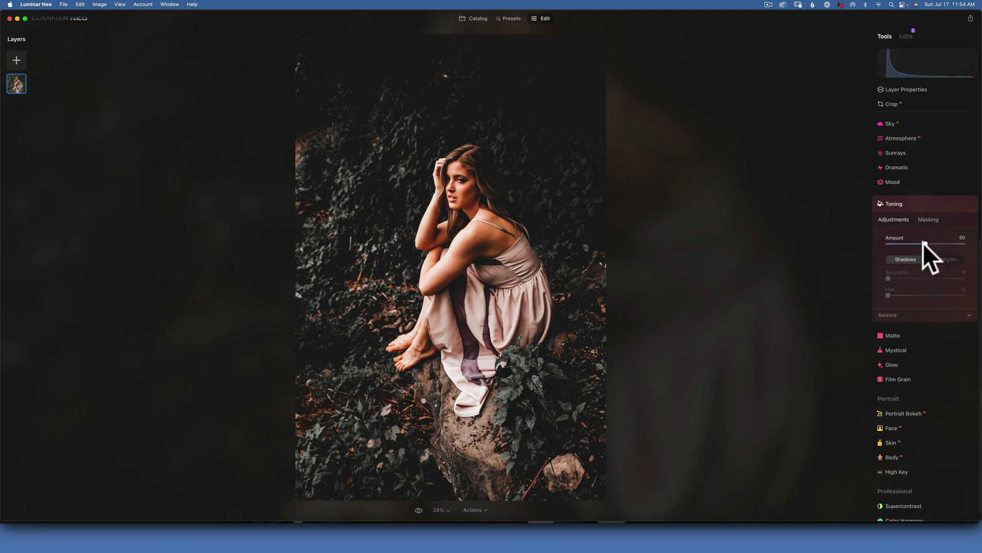
{"action": "left_click_drag", "start_coordinate": [923, 243], "coordinate": [963, 243]}
{"action": "left_click", "coordinate": [946, 259]}
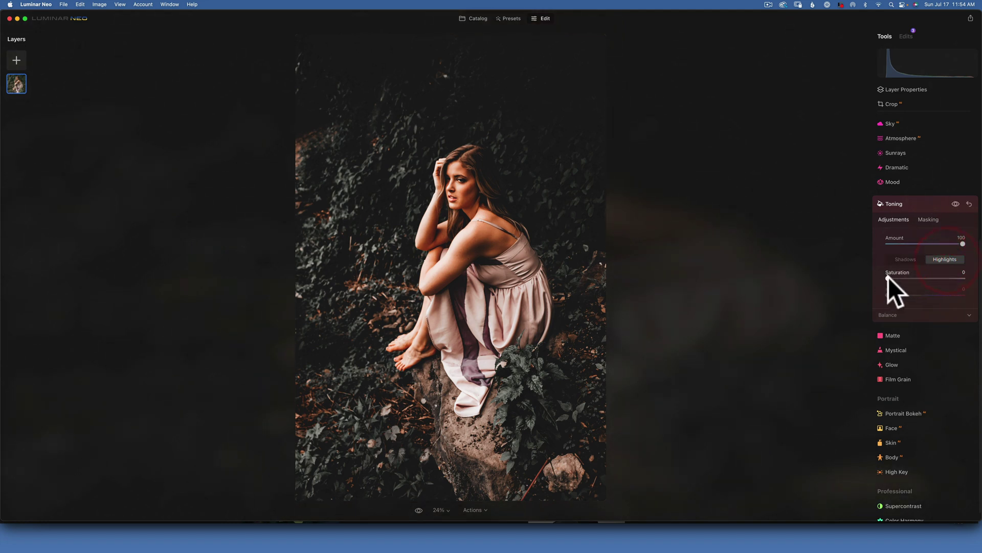
{"action": "left_click_drag", "start_coordinate": [888, 277], "coordinate": [976, 295]}
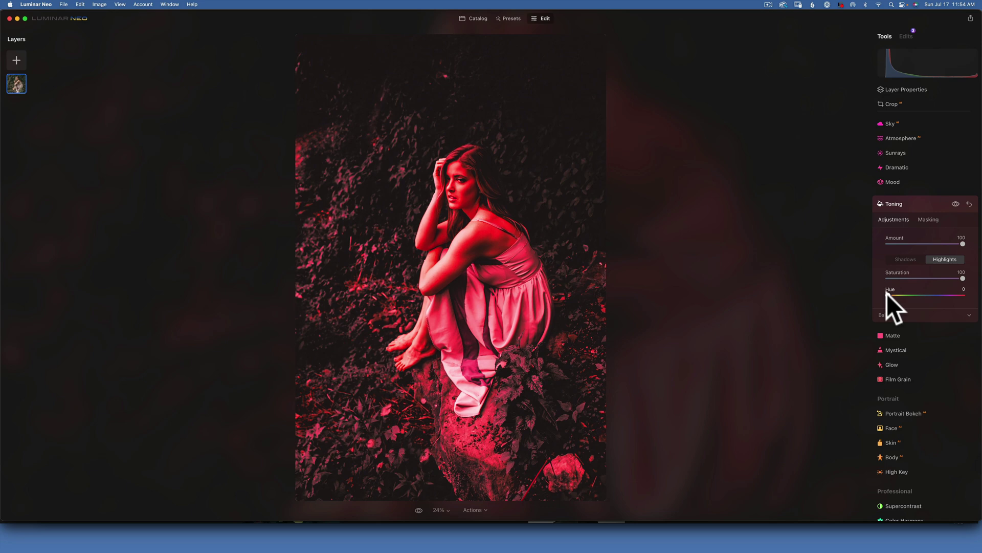
{"action": "left_click_drag", "start_coordinate": [887, 294], "coordinate": [919, 295]}
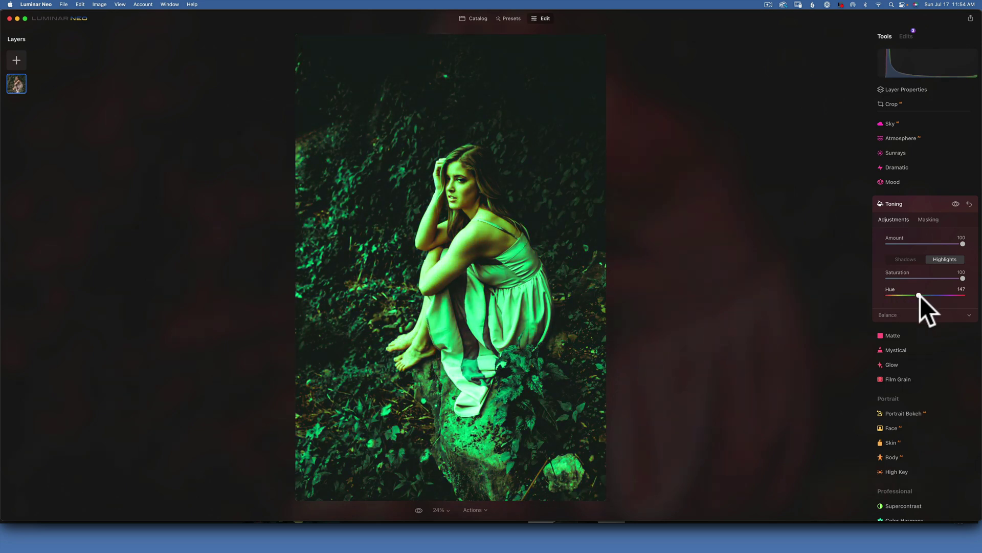
{"action": "left_click_drag", "start_coordinate": [925, 296], "coordinate": [928, 296]}
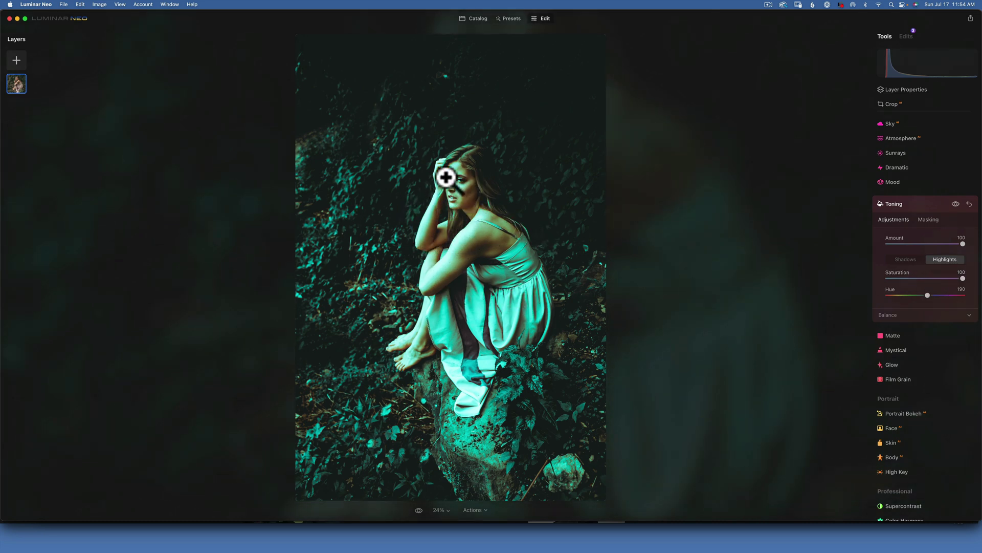
{"action": "left_click_drag", "start_coordinate": [960, 278], "coordinate": [900, 279]}
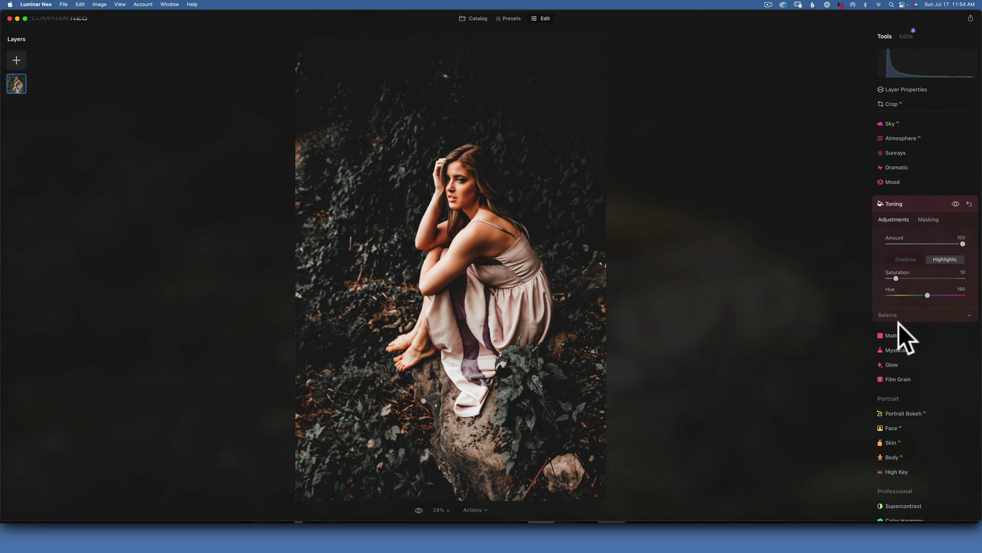
Tone the shadows with Hue 220 and Saturation 40, and close the Toning tool
{"action": "left_click", "coordinate": [906, 259]}
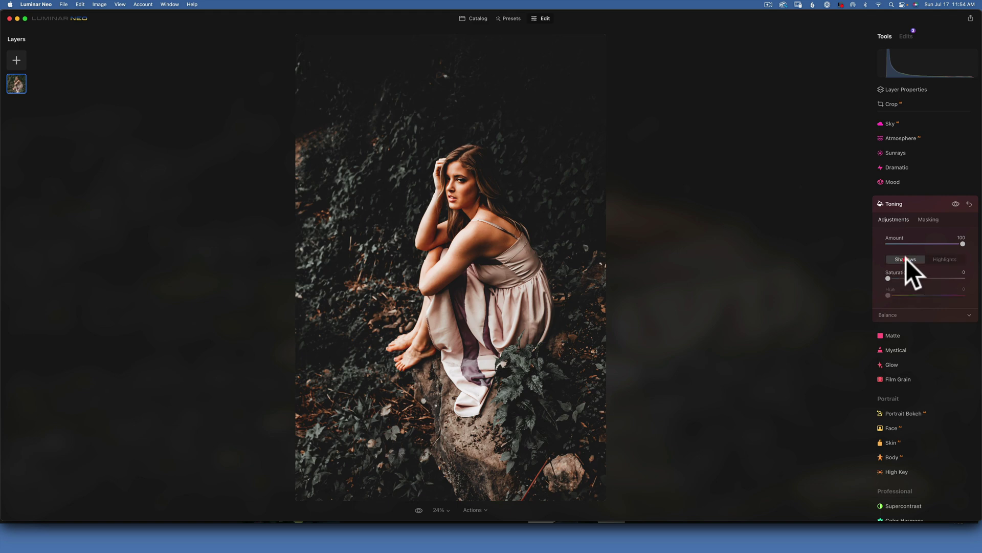
{"action": "left_click", "coordinate": [964, 244]}
{"action": "left_click_drag", "start_coordinate": [887, 277], "coordinate": [969, 279]}
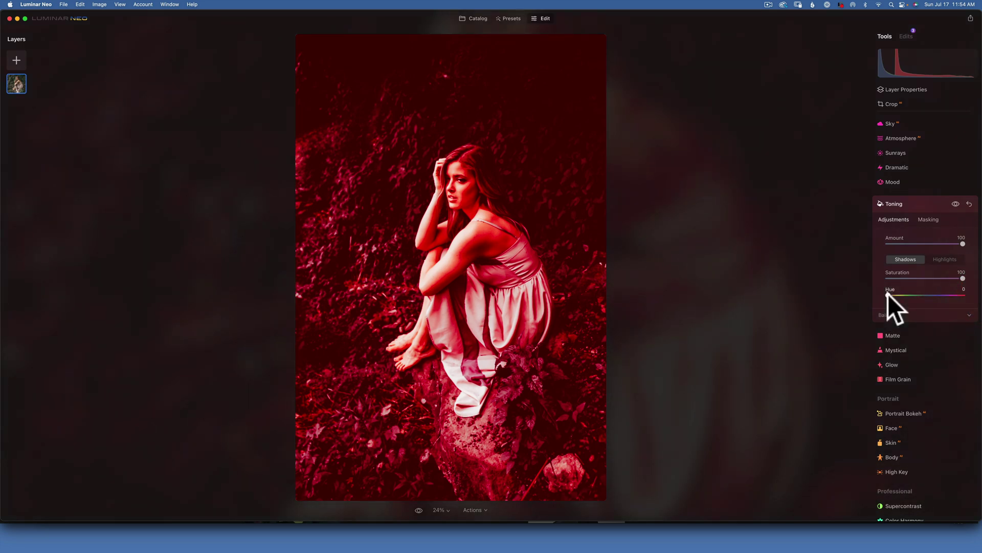
{"action": "left_click_drag", "start_coordinate": [888, 293], "coordinate": [915, 278]}
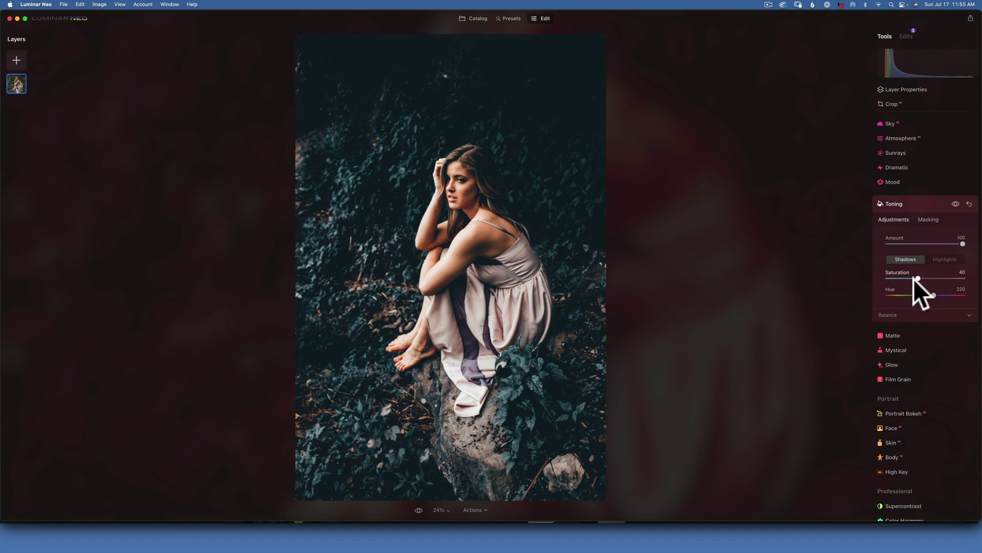
{"action": "left_click", "coordinate": [913, 279]}
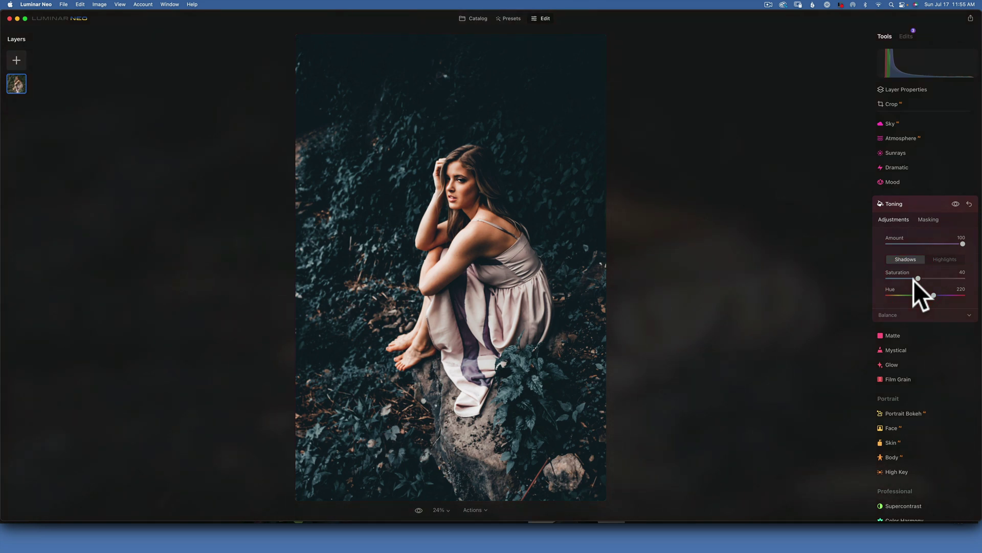
{"action": "left_click", "coordinate": [907, 202]}
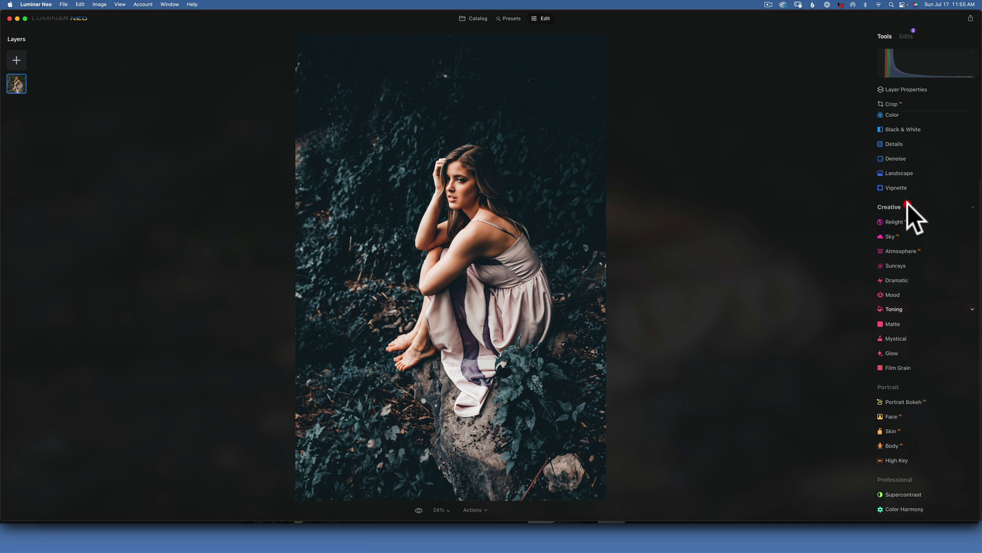
Set the Enhance tool's Accent to 15 and compare the edited portrait with its original
{"action": "left_click", "coordinate": [901, 156]}
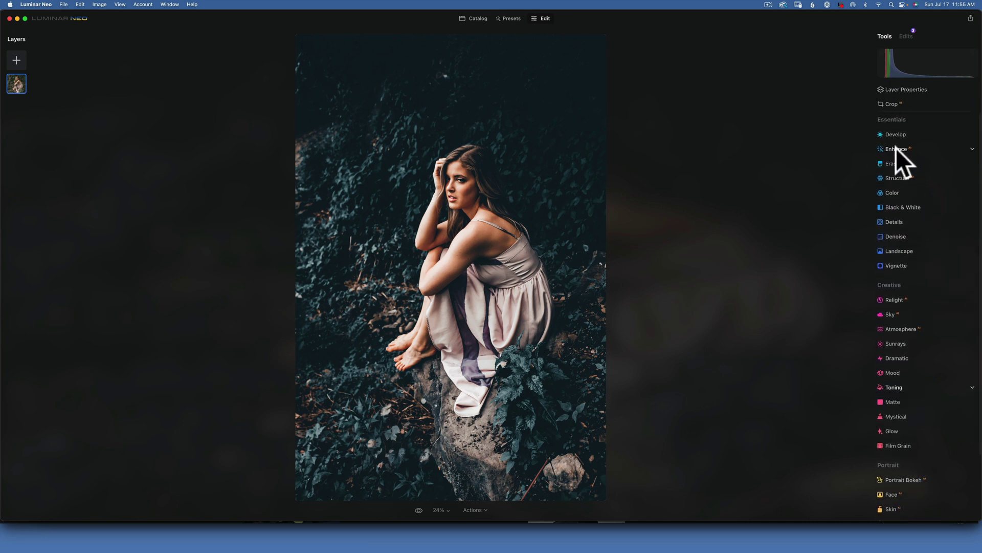
{"action": "left_click", "coordinate": [896, 149]}
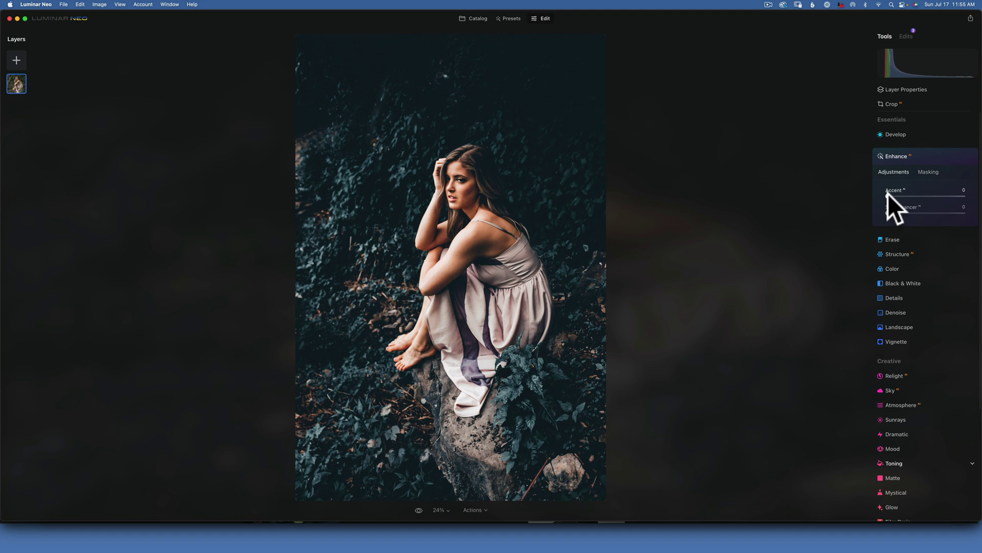
{"action": "left_click_drag", "start_coordinate": [888, 196], "coordinate": [893, 195]}
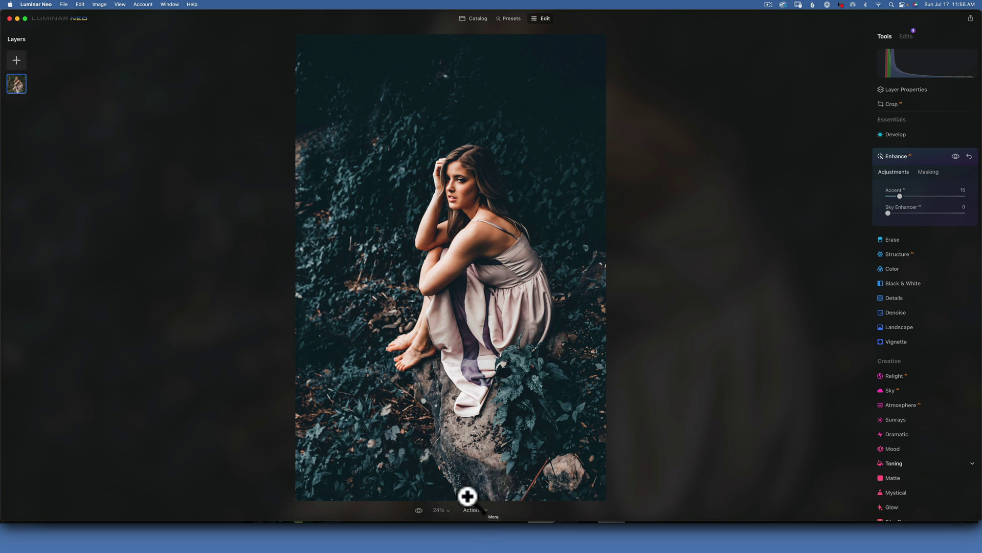
{"action": "left_click", "coordinate": [416, 510]}
{"action": "left_click", "coordinate": [416, 510]}
Save the portrait's adjustments as a preset named "cinematic blue"
{"action": "left_click", "coordinate": [473, 509]}
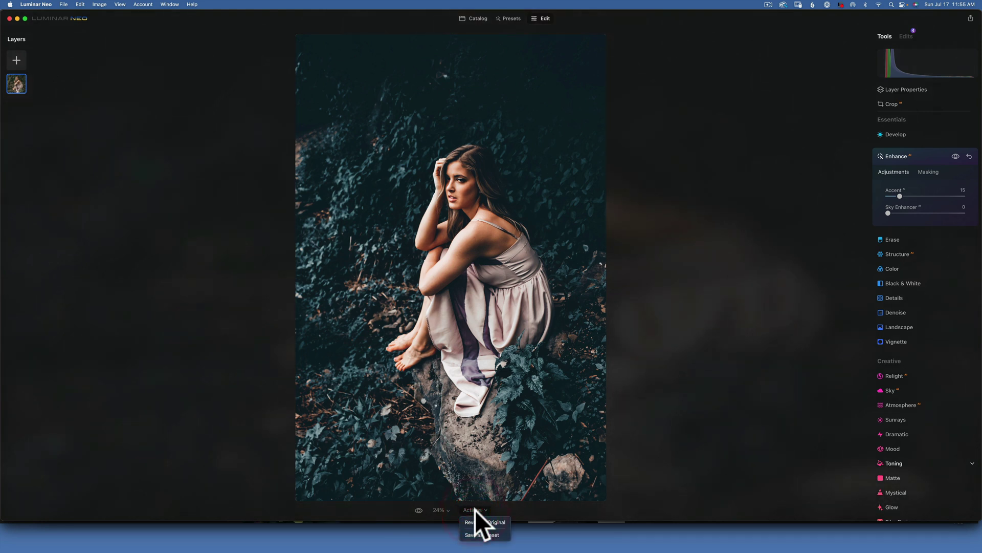
{"action": "left_click", "coordinate": [487, 535]}
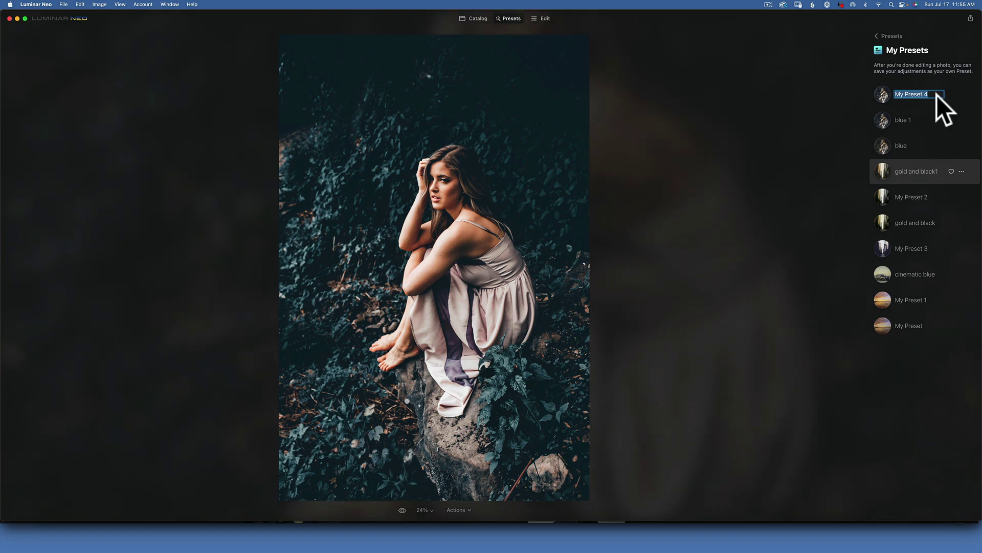
{"action": "type", "text": "cinema"}
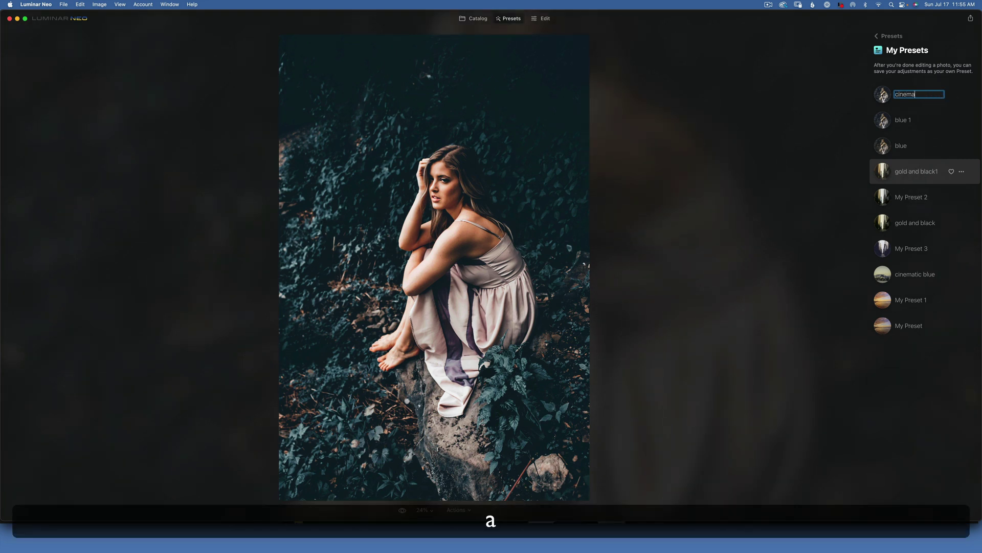
{"action": "type", "text": "tic blue"}
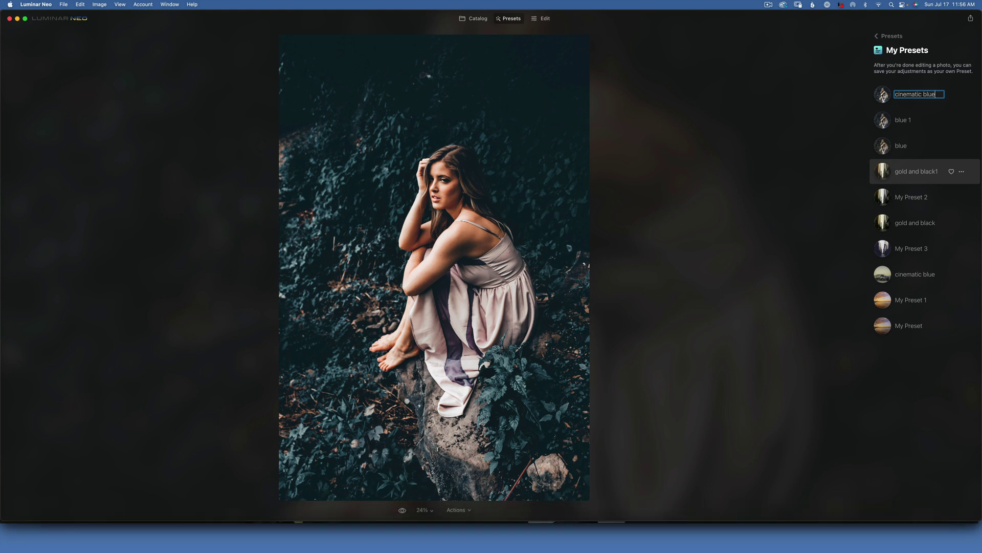
{"action": "key", "text": "Return"}
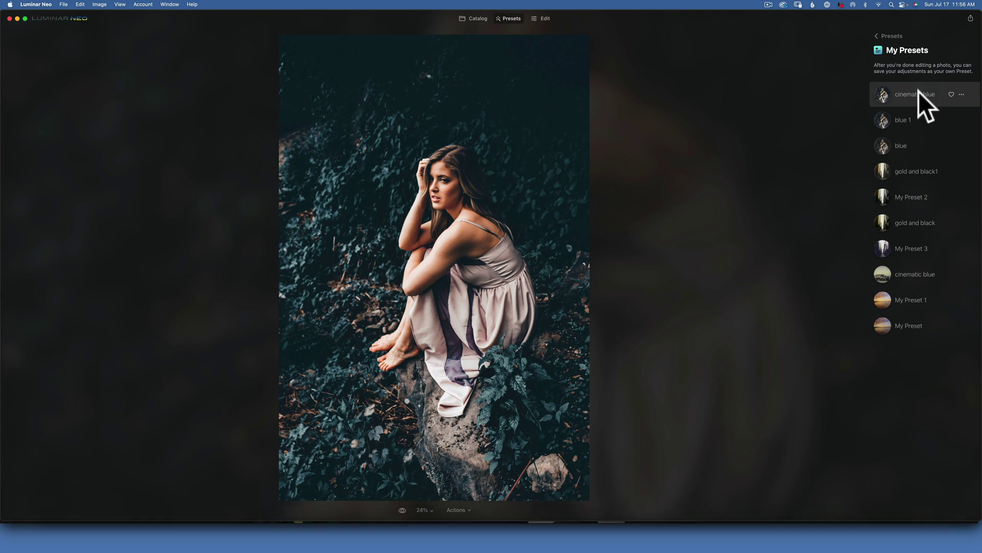
Open the catalog photo of the man in a cap lighting a campfire and apply the newly saved "cinematic blue" preset
{"action": "left_click", "coordinate": [481, 20]}
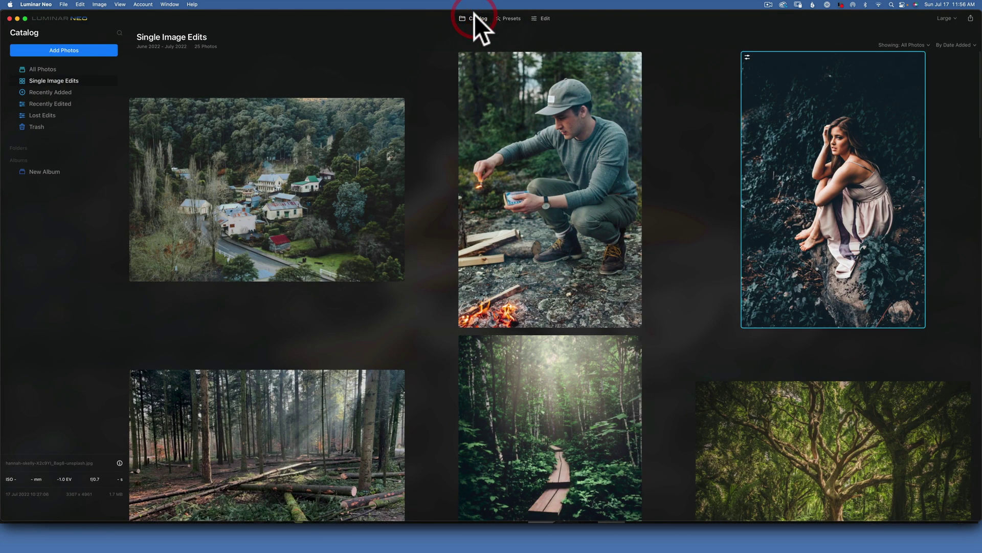
{"action": "scroll", "coordinate": [447, 141], "scroll_direction": "down", "scroll_amount": 1}
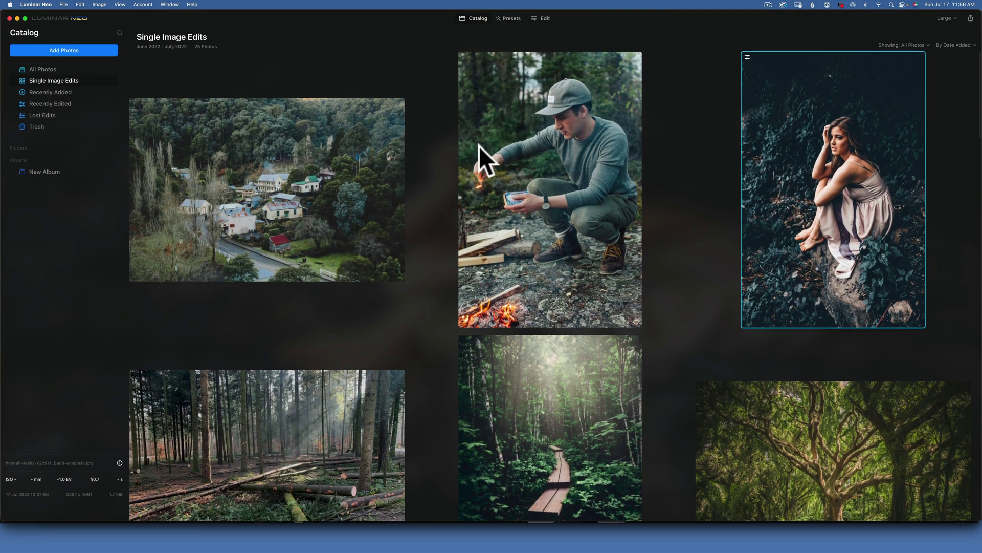
{"action": "double_click", "coordinate": [516, 159]}
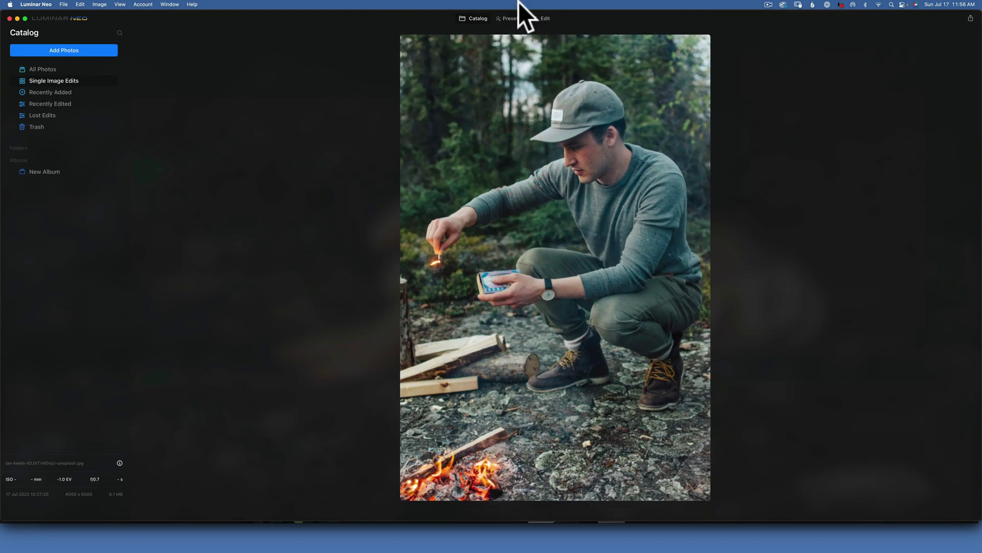
{"action": "left_click", "coordinate": [508, 18]}
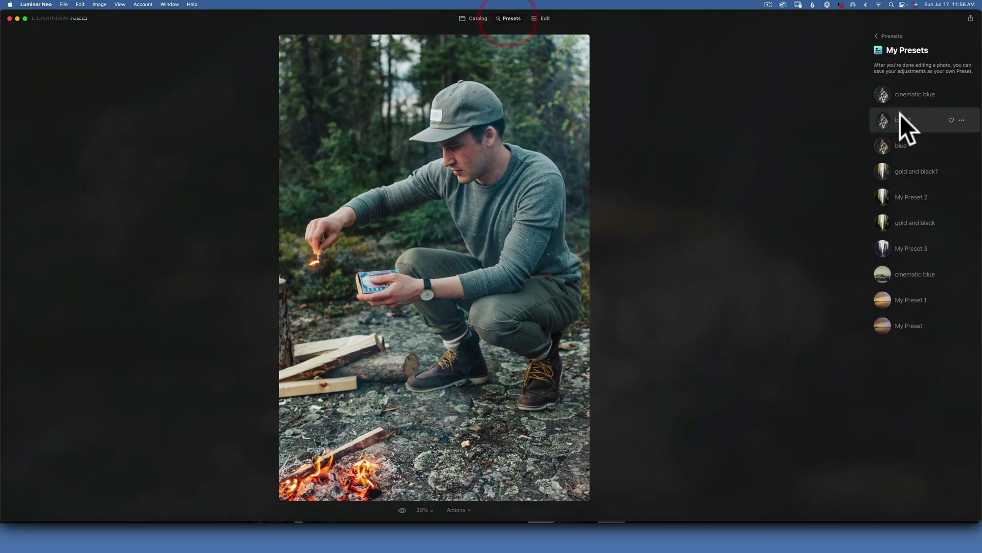
{"action": "left_click", "coordinate": [925, 102]}
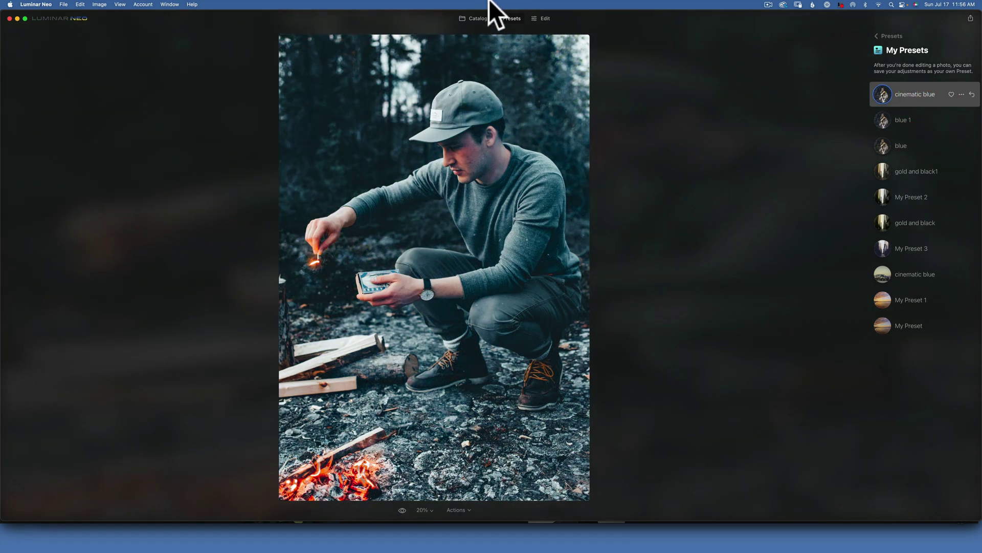
Open the catalog photo of the hillside village and apply the newly saved "cinematic blue" preset to it
{"action": "left_click", "coordinate": [477, 18]}
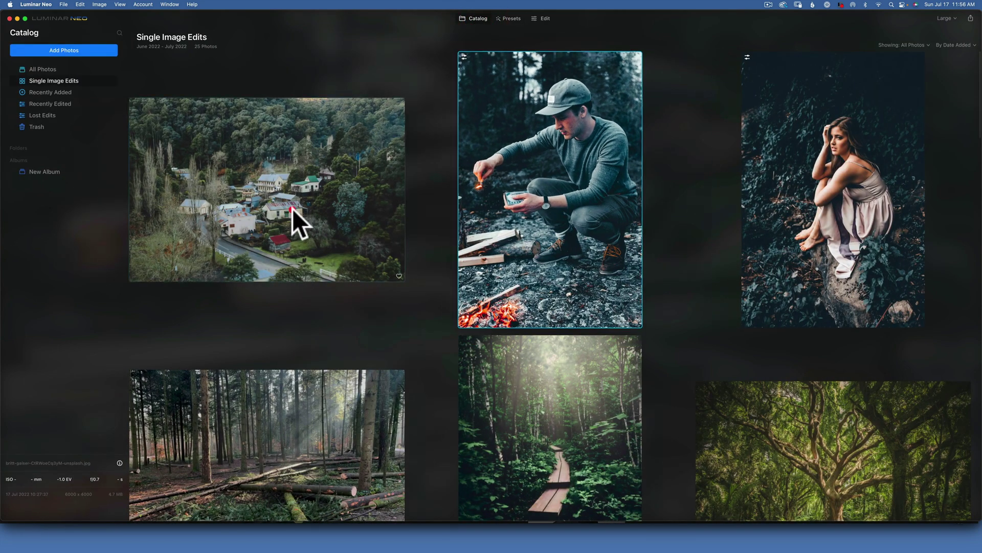
{"action": "double_click", "coordinate": [292, 208]}
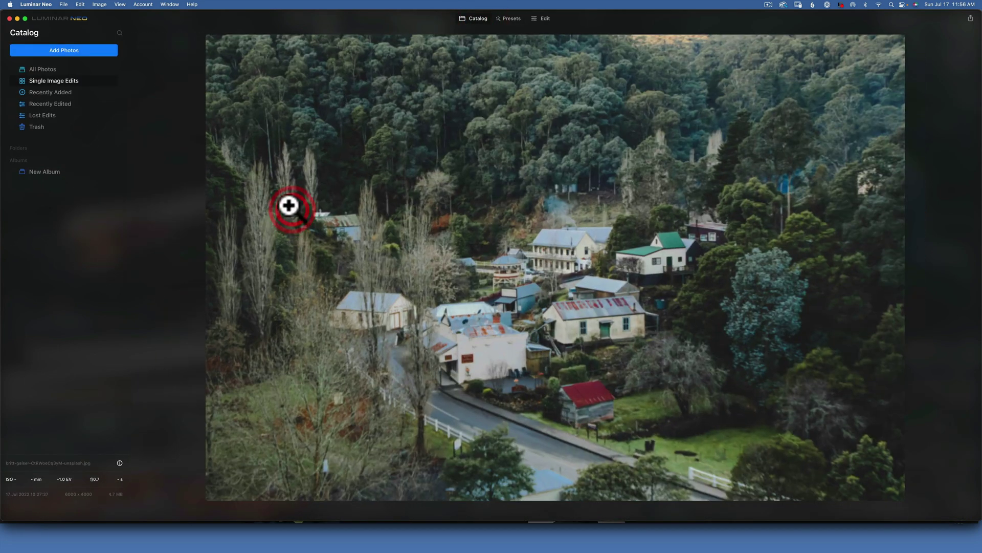
{"action": "left_click", "coordinate": [510, 19]}
{"action": "left_click", "coordinate": [912, 100]}
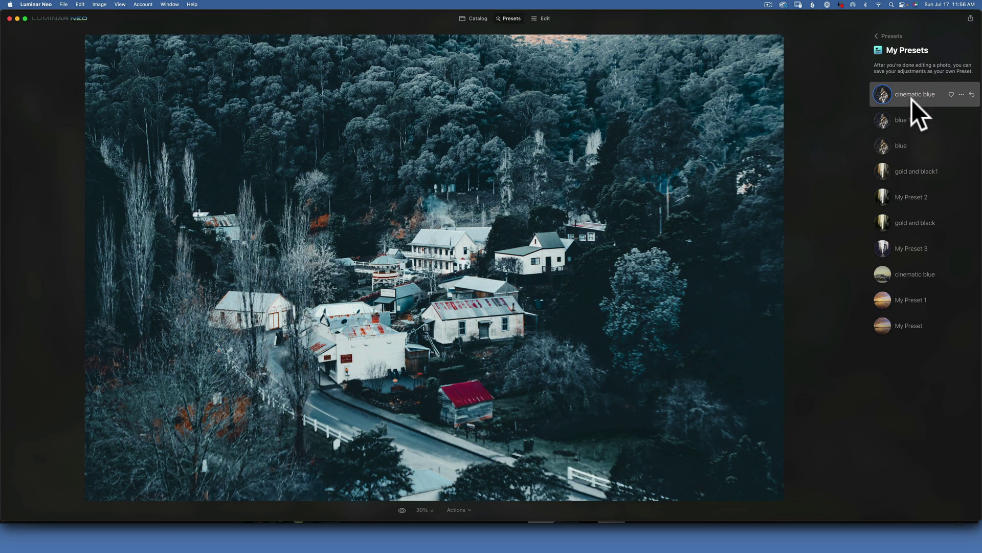
Open the catalog photo of felled logs in the forest and apply the newly saved "cinematic blue" preset
{"action": "left_click", "coordinate": [475, 17]}
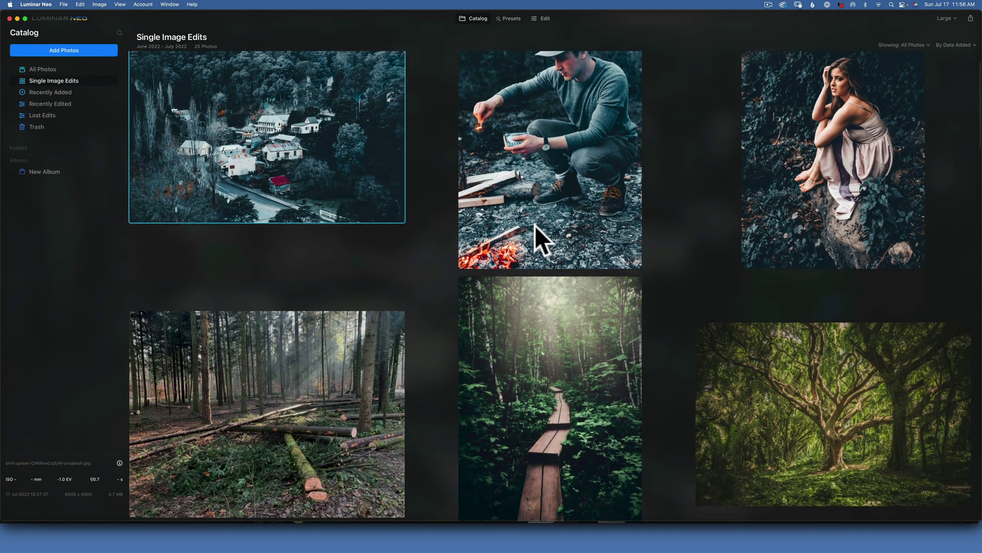
{"action": "scroll", "coordinate": [535, 225], "scroll_direction": "down", "scroll_amount": 3}
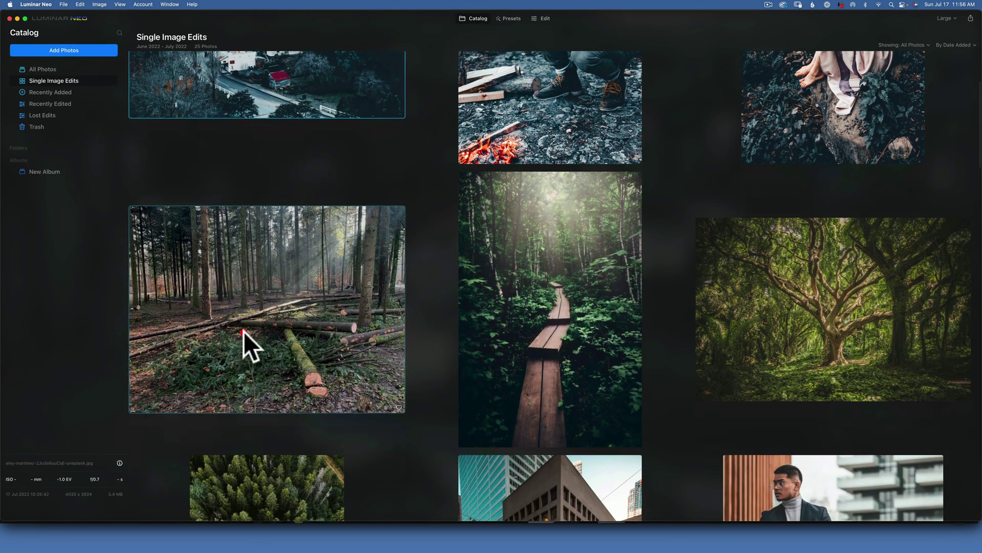
{"action": "double_click", "coordinate": [243, 332]}
{"action": "left_click", "coordinate": [508, 18]}
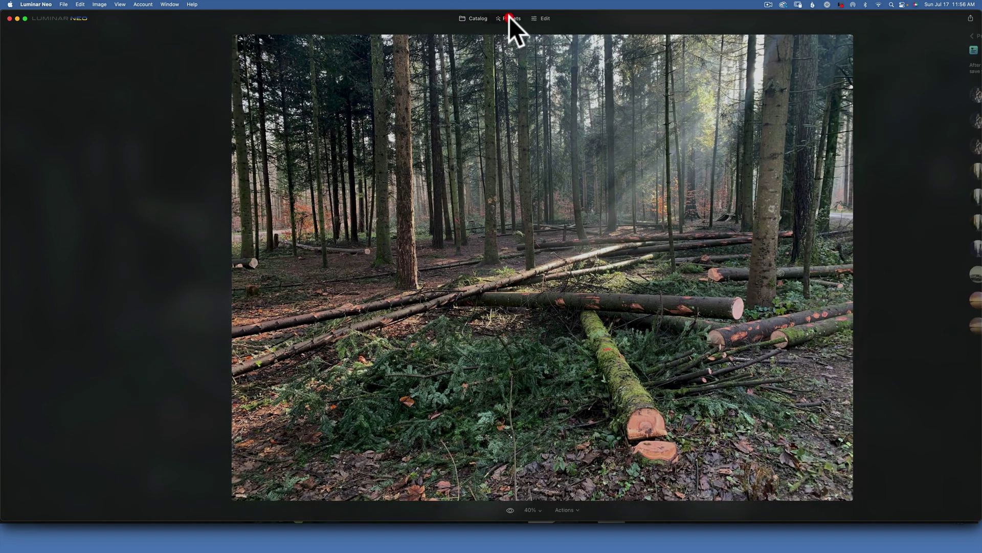
{"action": "left_click", "coordinate": [929, 101]}
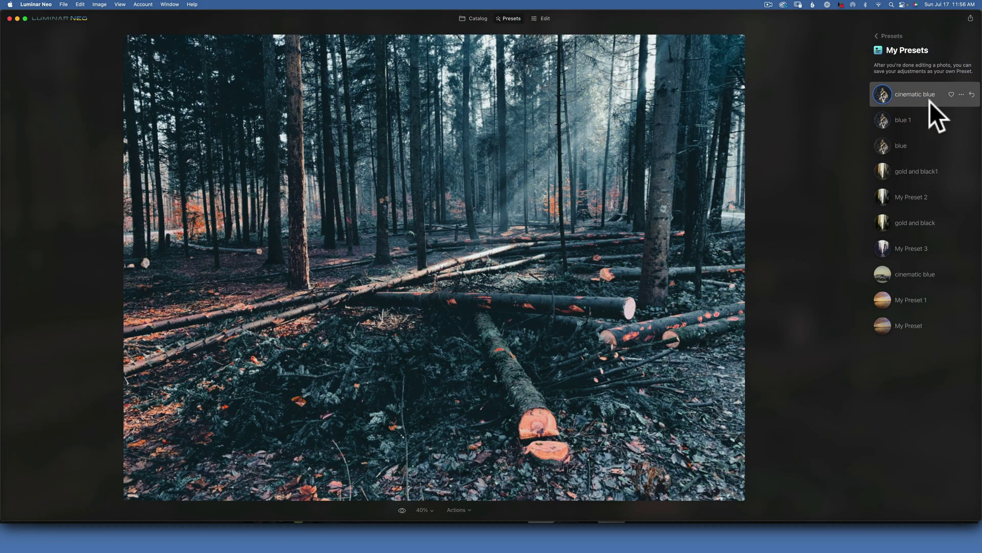
Open the catalog photo of the wooden boardwalk through the woods and apply the newly saved "cinematic blue" preset
{"action": "left_click", "coordinate": [478, 17]}
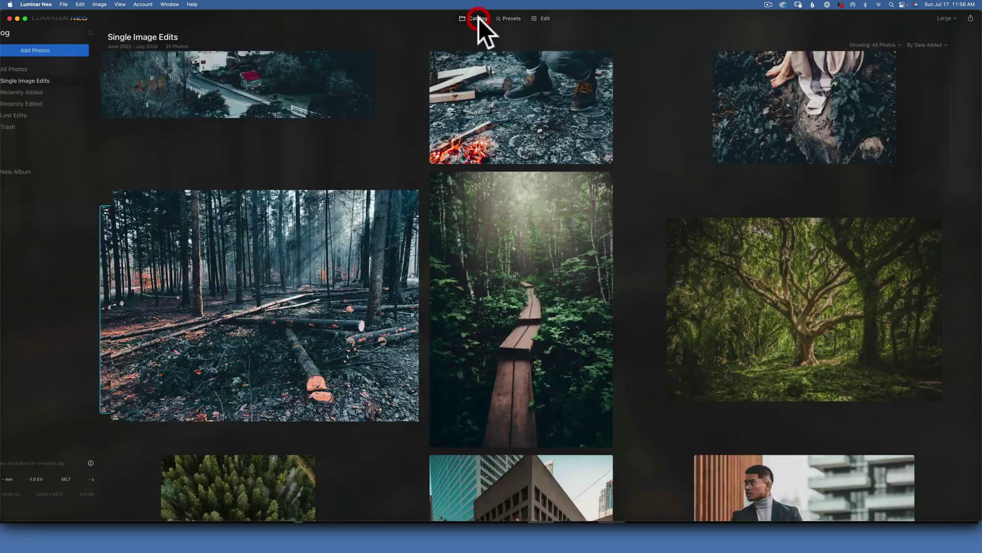
{"action": "double_click", "coordinate": [584, 312]}
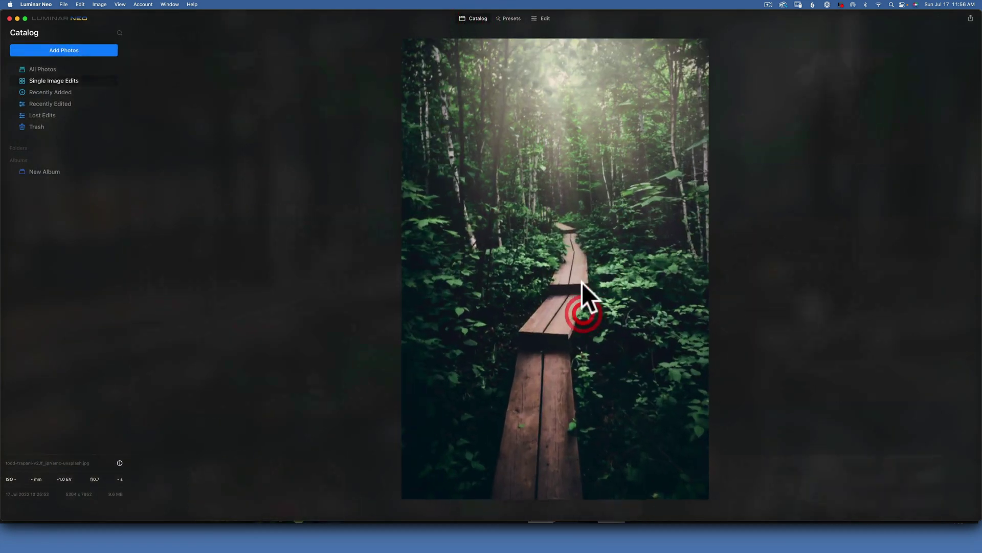
{"action": "left_click", "coordinate": [511, 18]}
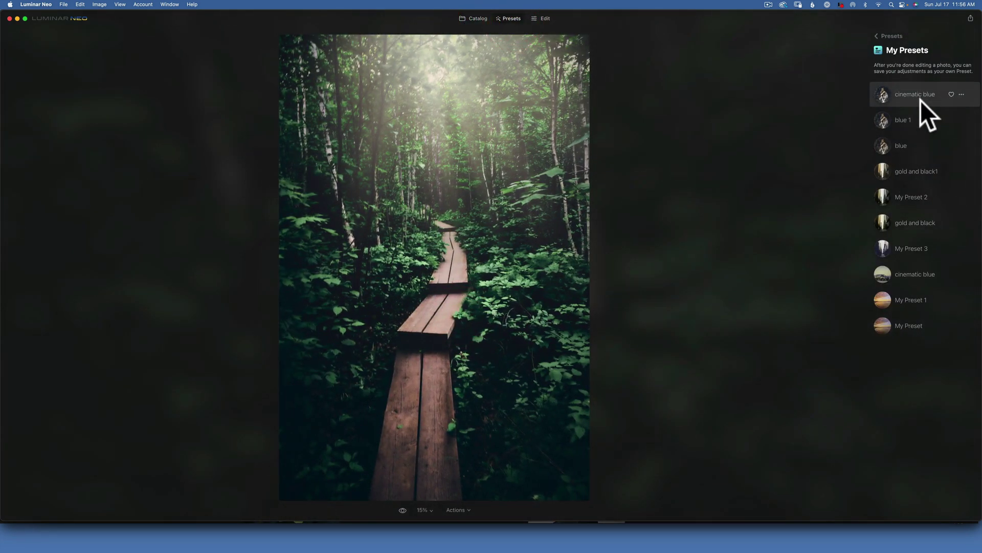
{"action": "left_click", "coordinate": [920, 100]}
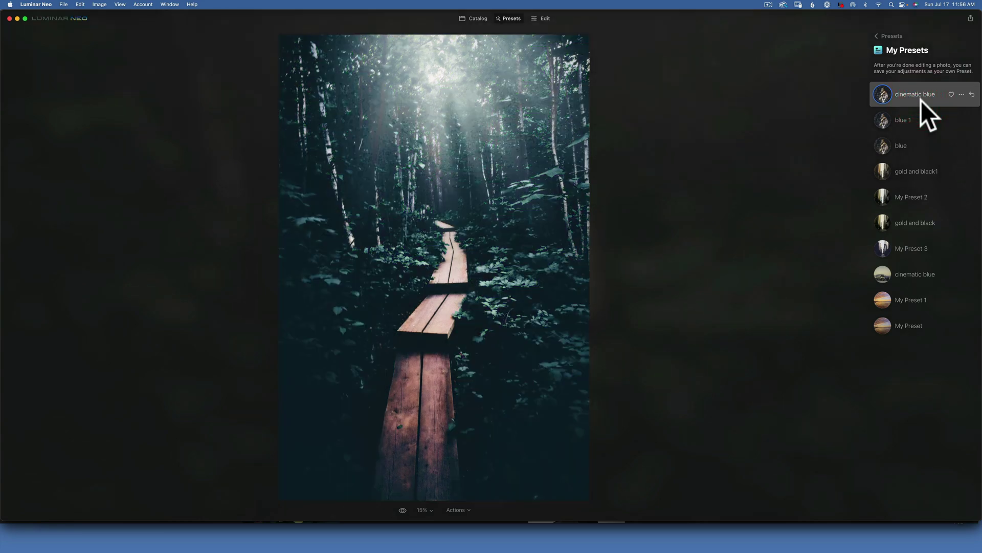
Open the catalog photo of the large branching tree and apply the newly saved "cinematic blue" preset
{"action": "left_click", "coordinate": [473, 18]}
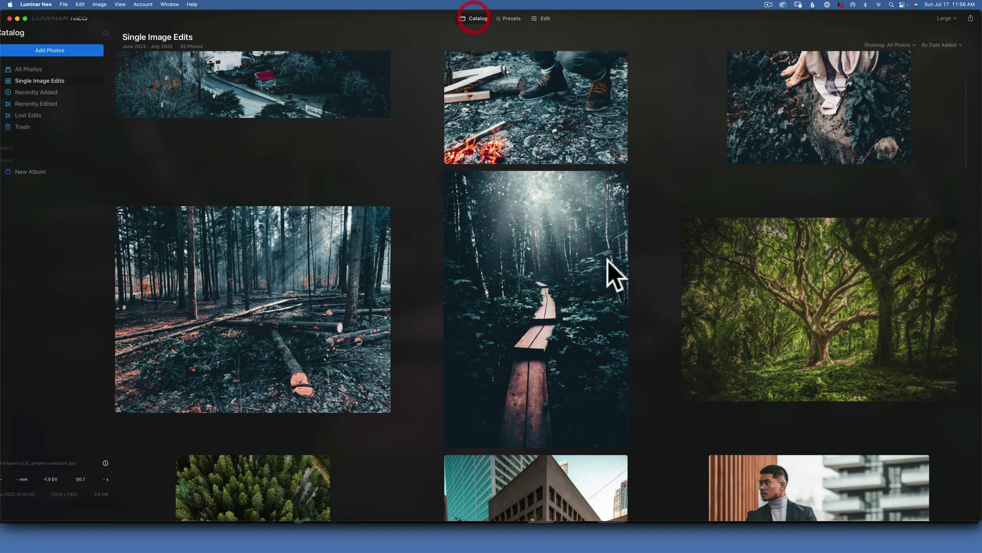
{"action": "double_click", "coordinate": [797, 324]}
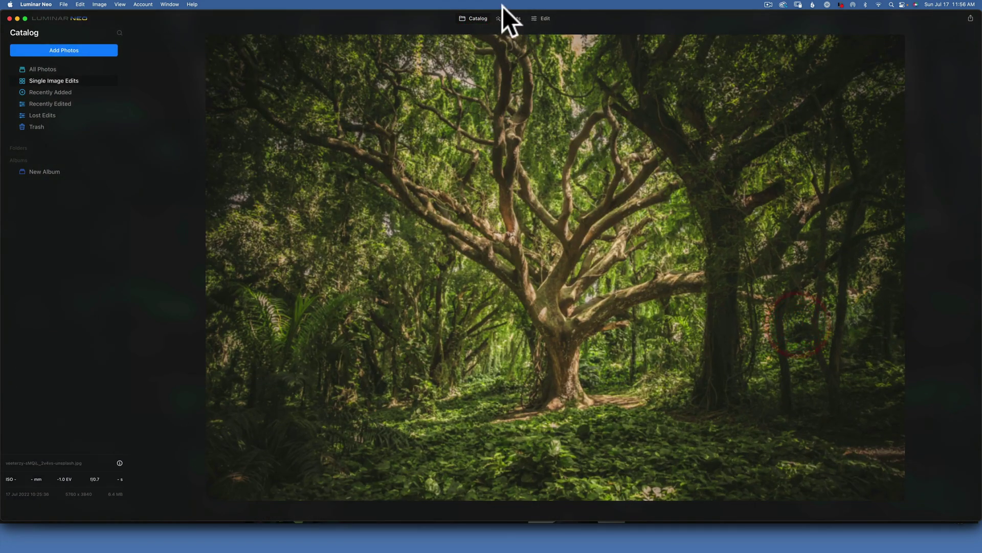
{"action": "left_click", "coordinate": [512, 18]}
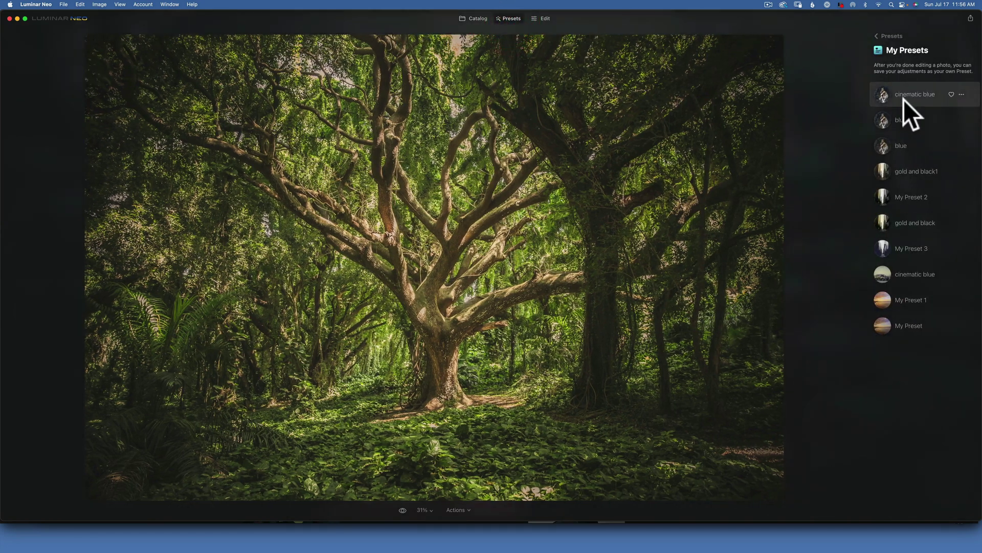
{"action": "left_click", "coordinate": [903, 99]}
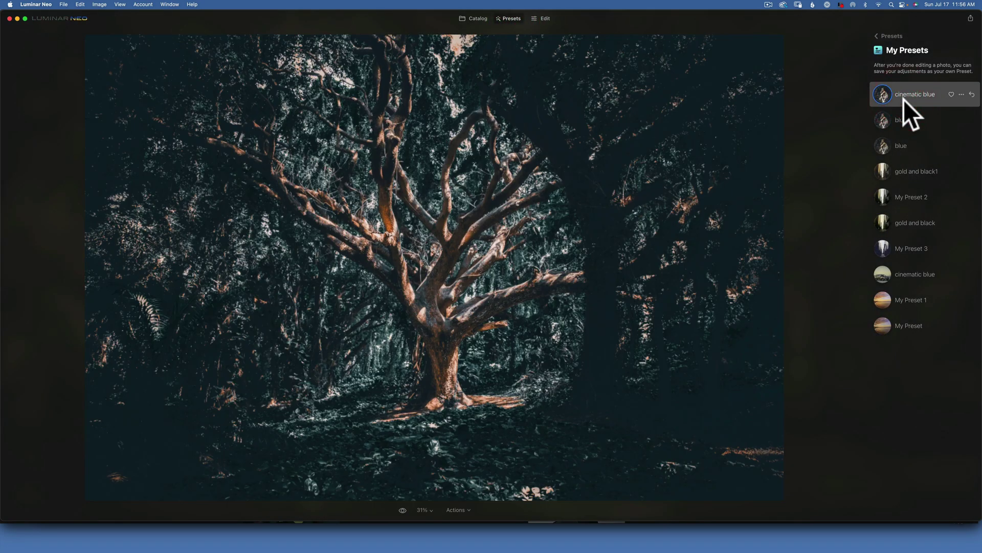
Open the aerial photo of the evergreen forest from the catalog and apply the newly saved "cinematic blue" preset
{"action": "left_click", "coordinate": [478, 18]}
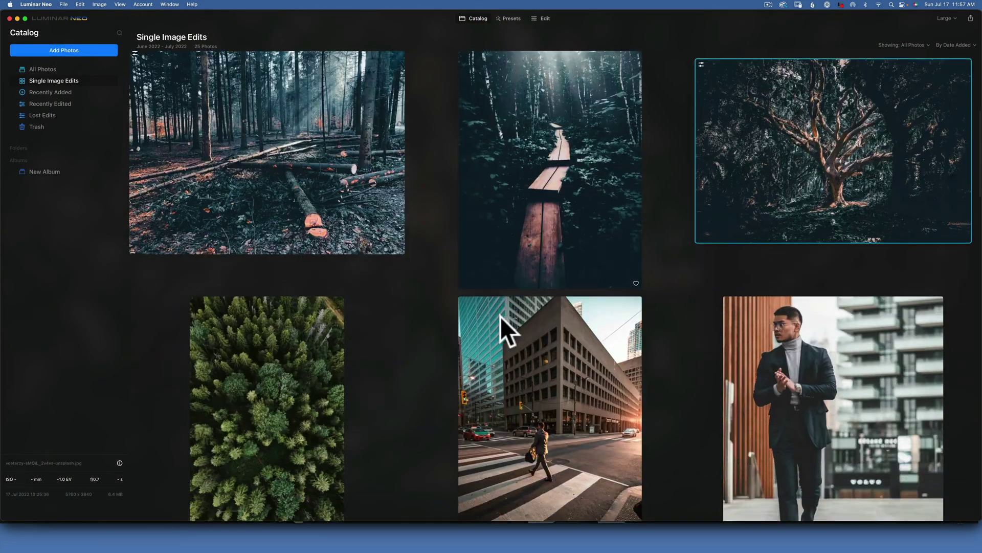
{"action": "double_click", "coordinate": [263, 347]}
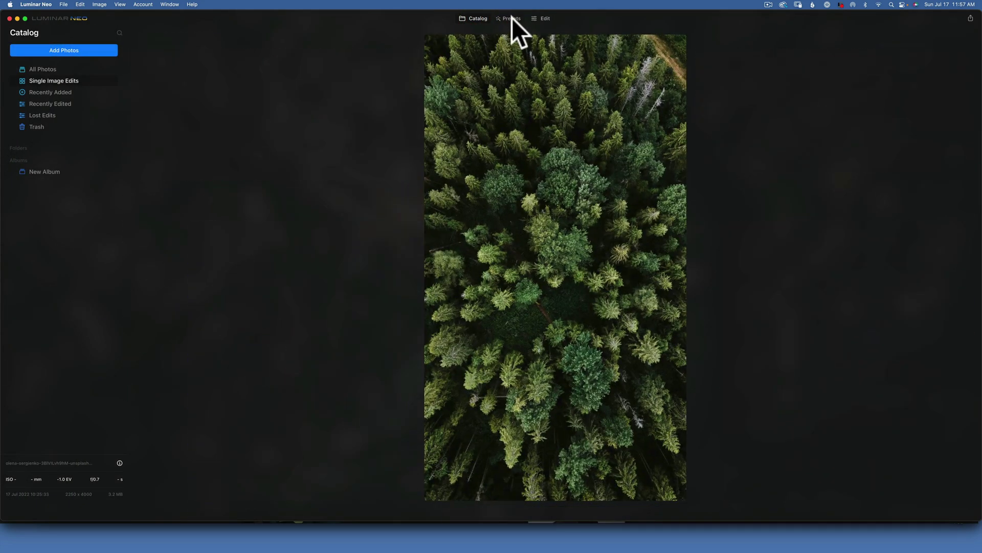
{"action": "left_click", "coordinate": [512, 18]}
{"action": "left_click", "coordinate": [914, 98]}
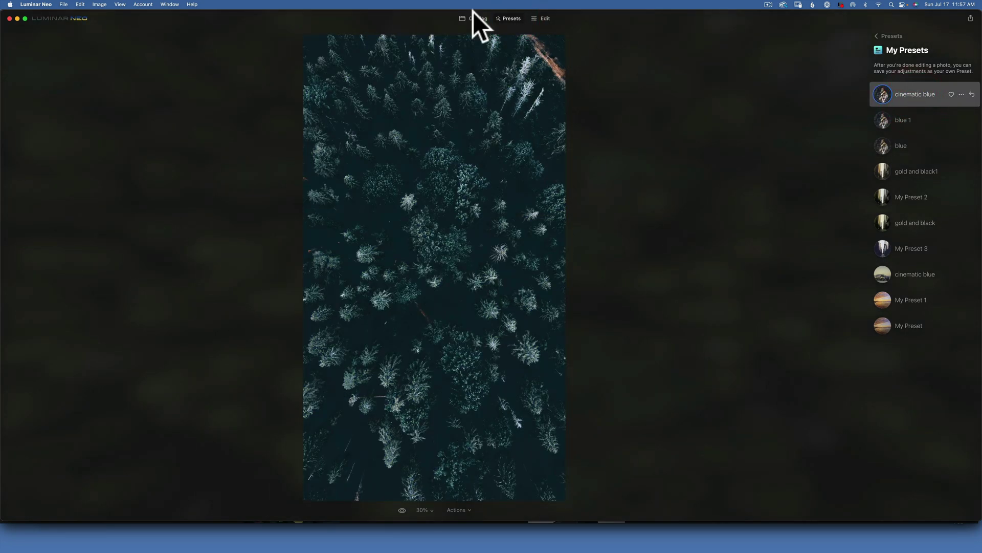
Apply the newly saved "cinematic blue" preset to the city crosswalk photo and compare the result with its original
{"action": "left_click", "coordinate": [477, 19]}
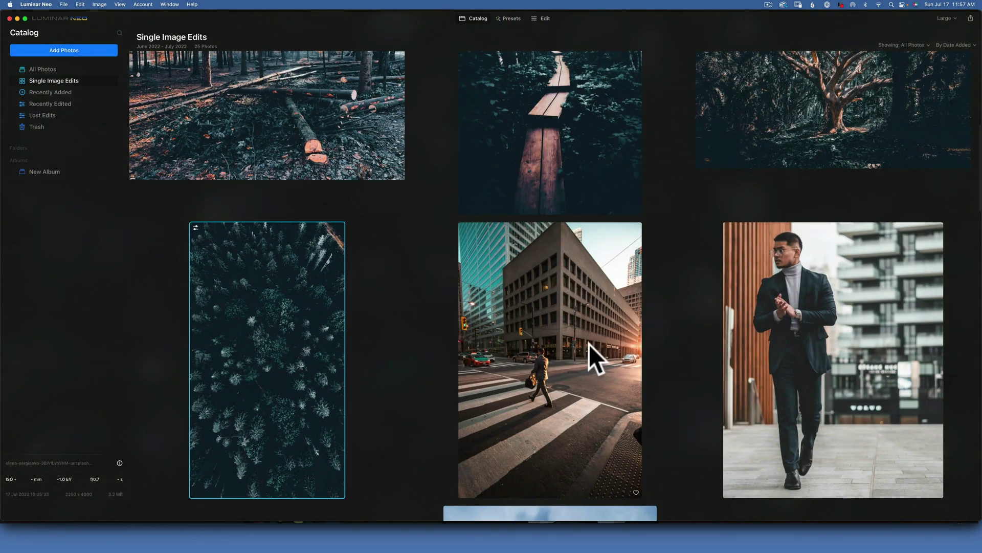
{"action": "double_click", "coordinate": [588, 344]}
{"action": "left_click", "coordinate": [512, 18]}
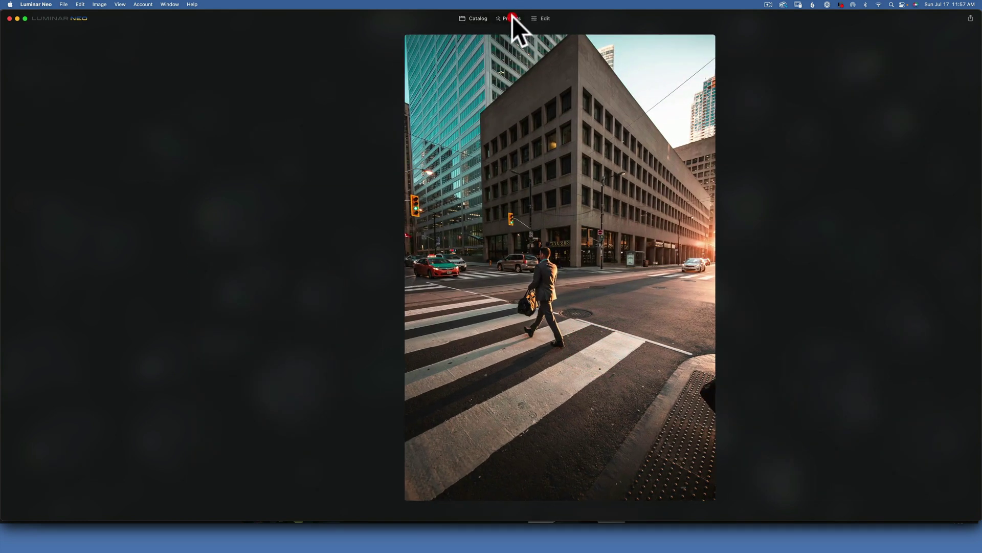
{"action": "left_click", "coordinate": [904, 100]}
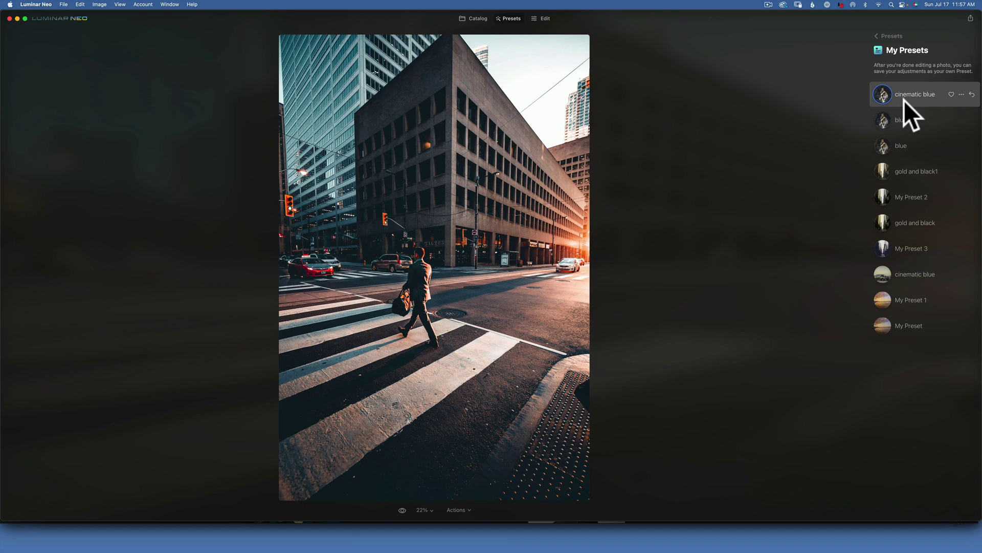
{"action": "left_click", "coordinate": [403, 510]}
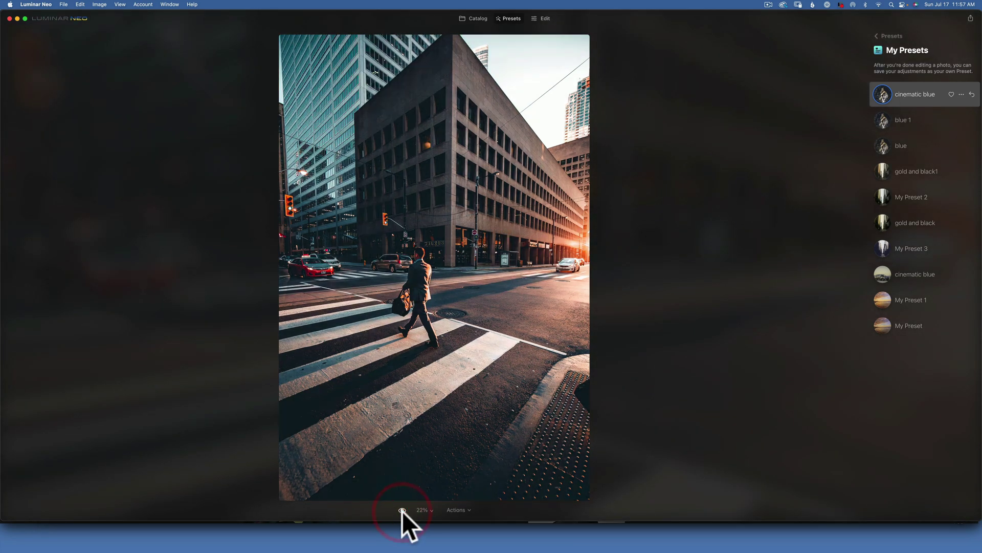
{"action": "left_click", "coordinate": [402, 510]}
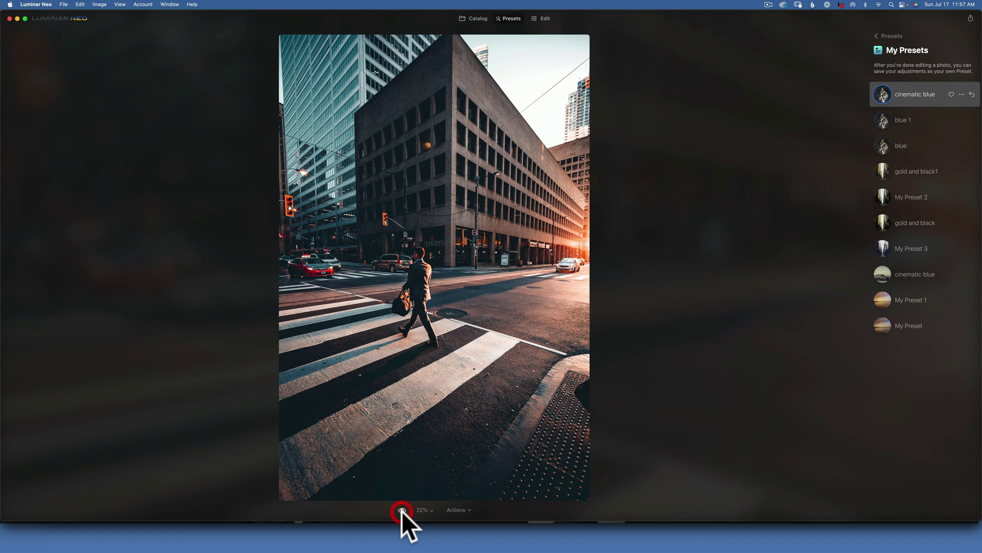
Apply the newly saved "cinematic blue" preset to the photo of the walking man in a suit and compare it with its original
{"action": "left_click", "coordinate": [477, 17]}
{"action": "double_click", "coordinate": [830, 314]}
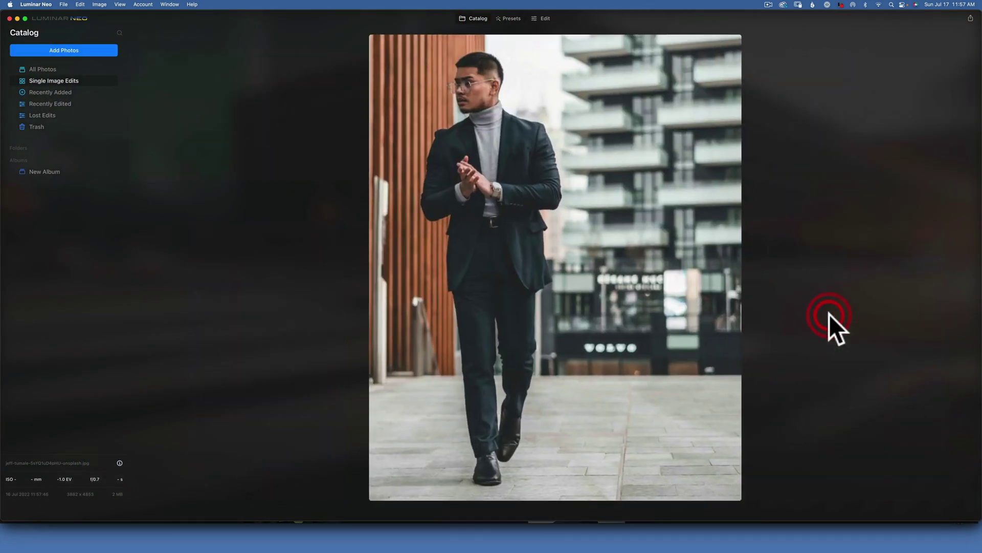
{"action": "left_click", "coordinate": [509, 17]}
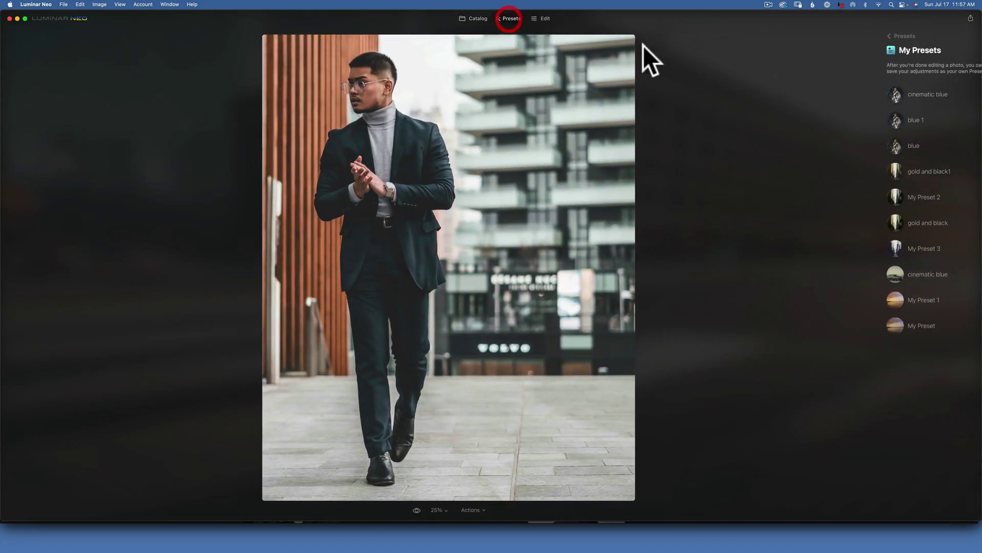
{"action": "left_click", "coordinate": [927, 99]}
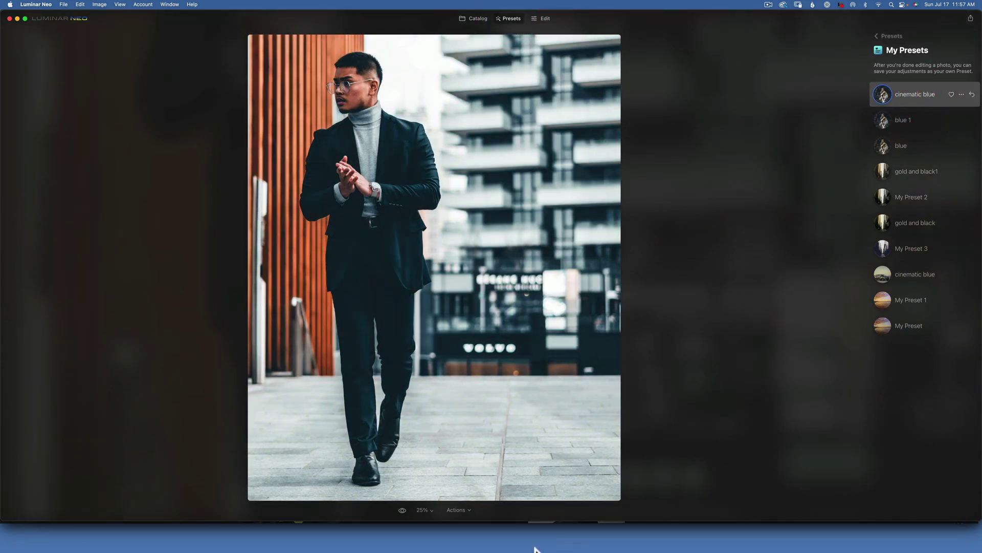
{"action": "left_click", "coordinate": [401, 510]}
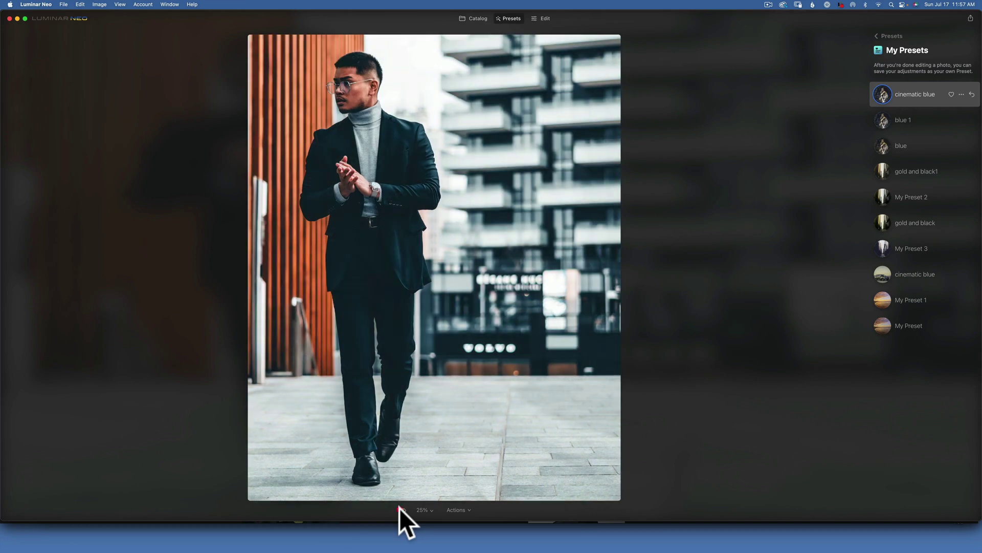
Open the catalog photo of the Taj Mahal framed by an archway, apply the newly saved "cinematic blue" preset and compare it with its original
{"action": "left_click", "coordinate": [472, 19]}
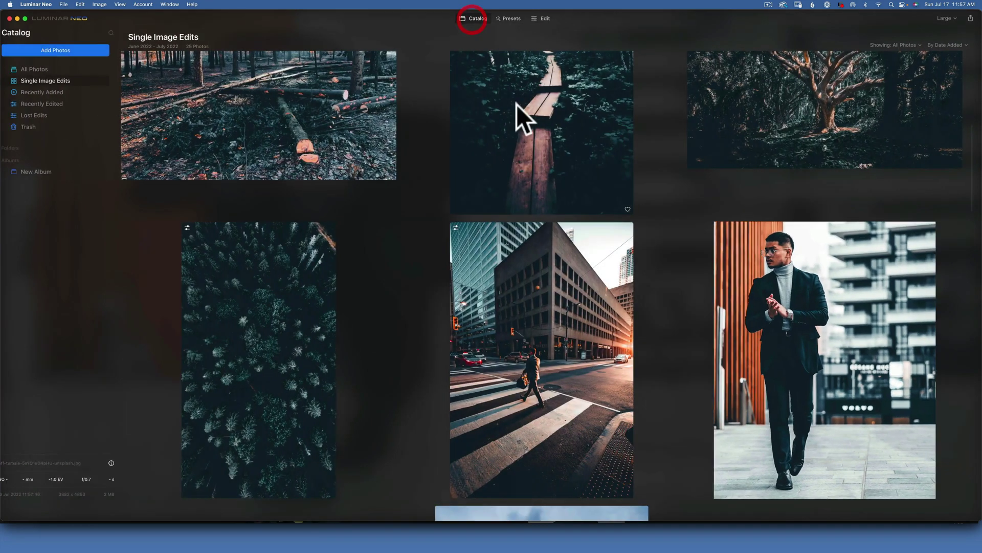
{"action": "scroll", "coordinate": [649, 296], "scroll_direction": "down", "scroll_amount": 10}
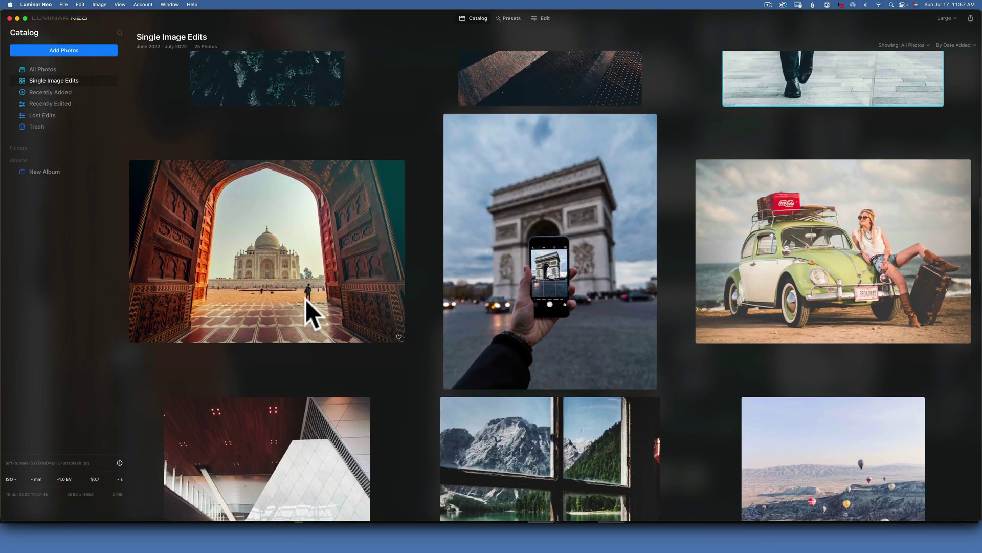
{"action": "double_click", "coordinate": [306, 299]}
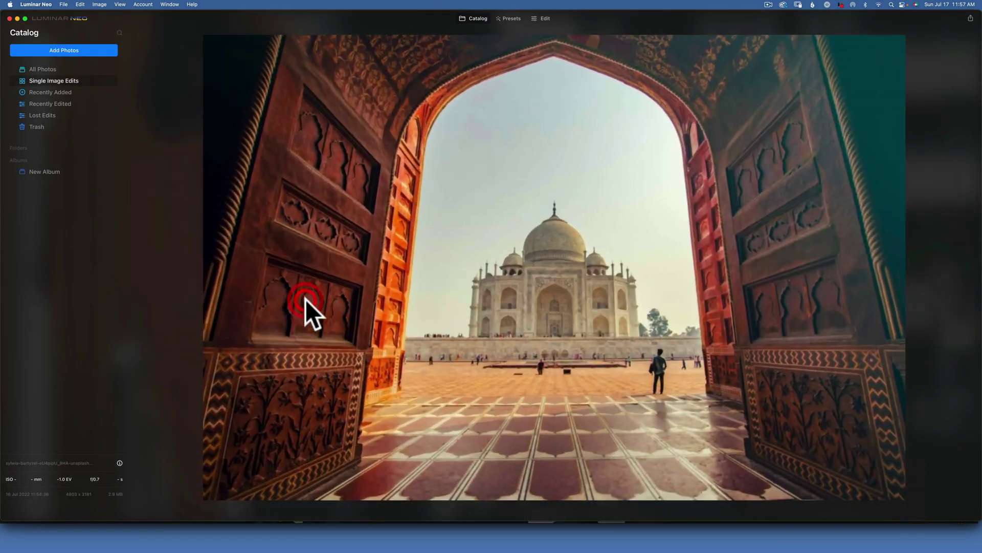
{"action": "left_click", "coordinate": [512, 19]}
{"action": "left_click", "coordinate": [914, 99]}
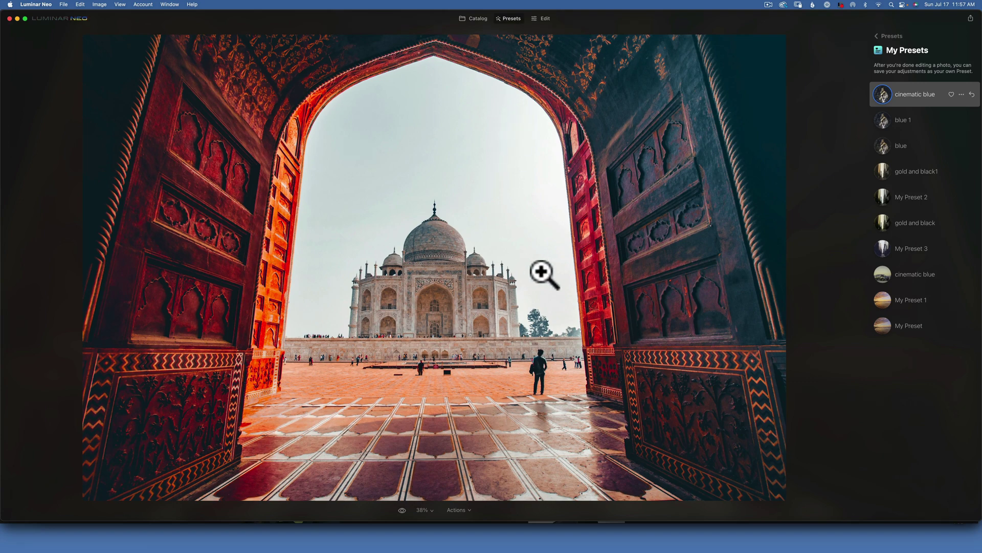
{"action": "left_click", "coordinate": [402, 510]}
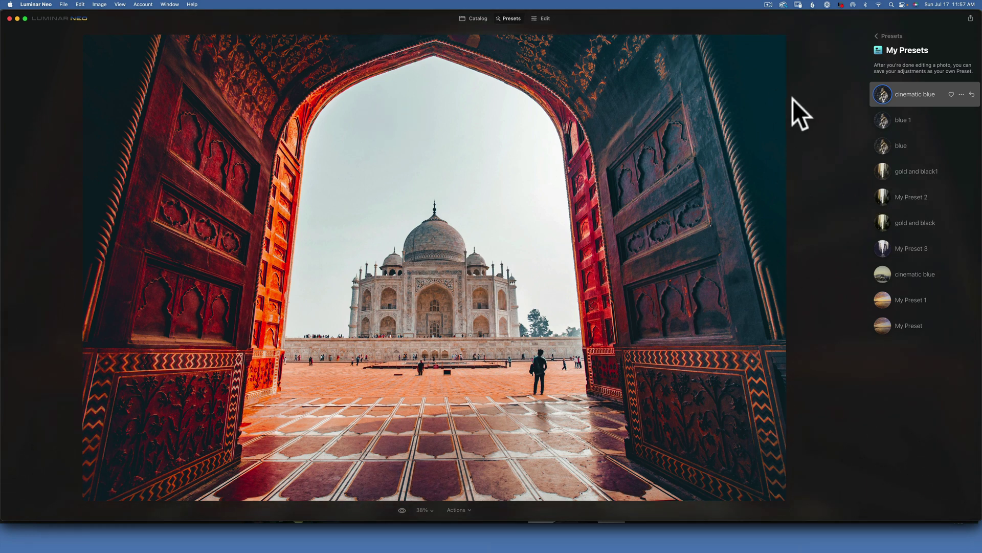
Open the catalog photo of the phone held before the Arc de Triomphe and apply the newly saved "cinematic blue" preset
{"action": "left_click", "coordinate": [478, 19]}
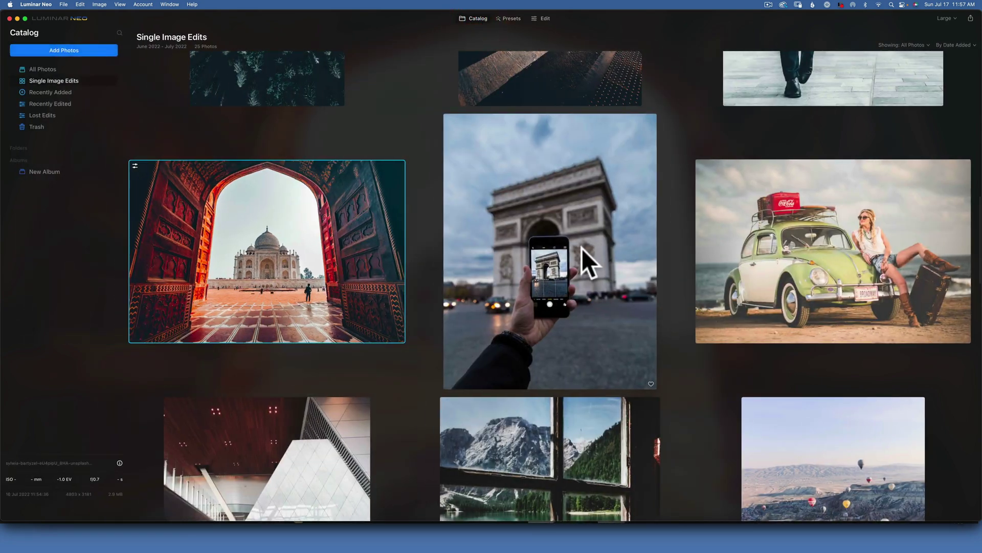
{"action": "left_click", "coordinate": [582, 248]}
{"action": "left_click", "coordinate": [582, 248]}
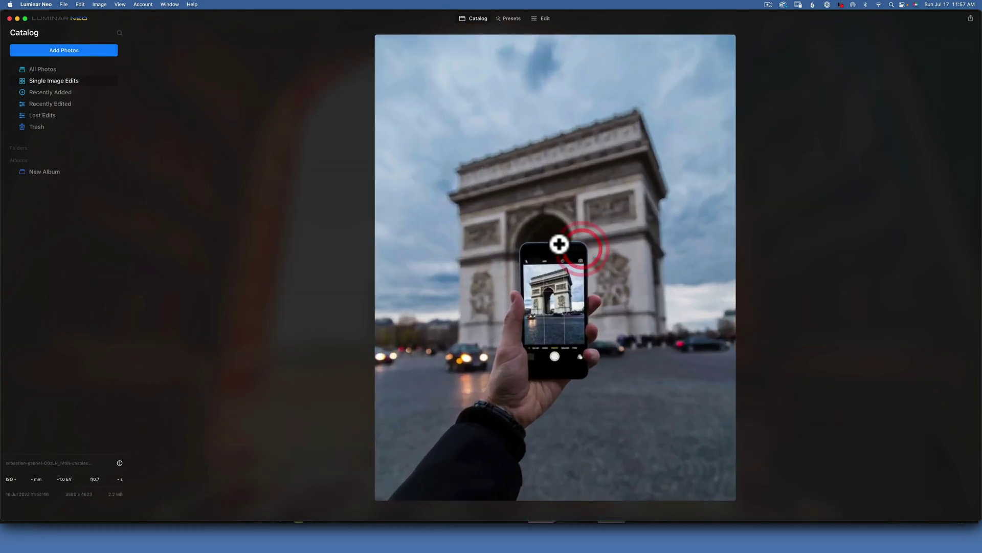
{"action": "left_click", "coordinate": [512, 18]}
{"action": "left_click", "coordinate": [906, 97]}
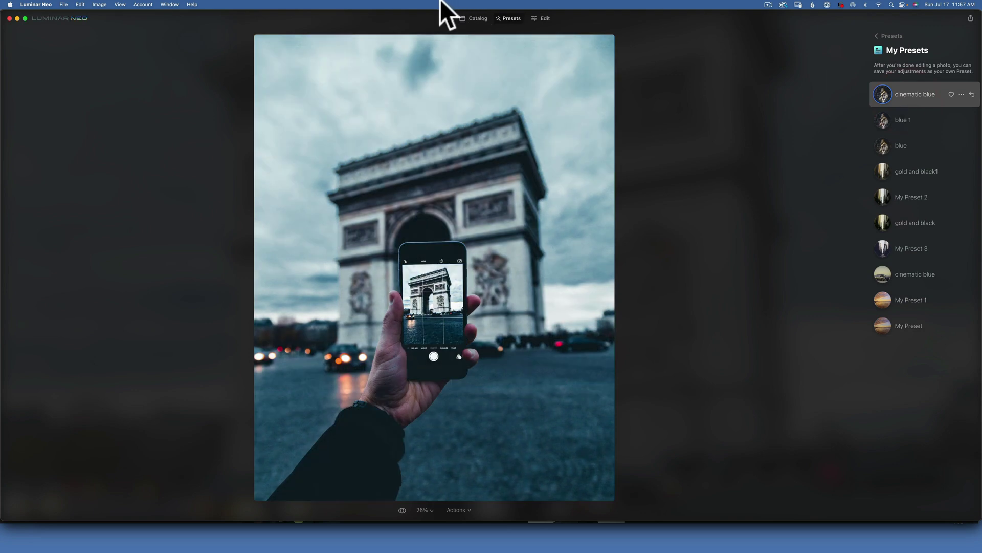
Open the catalog photo of the woman leaning on the green vintage car and apply the newly saved "cinematic blue" preset
{"action": "left_click", "coordinate": [475, 18]}
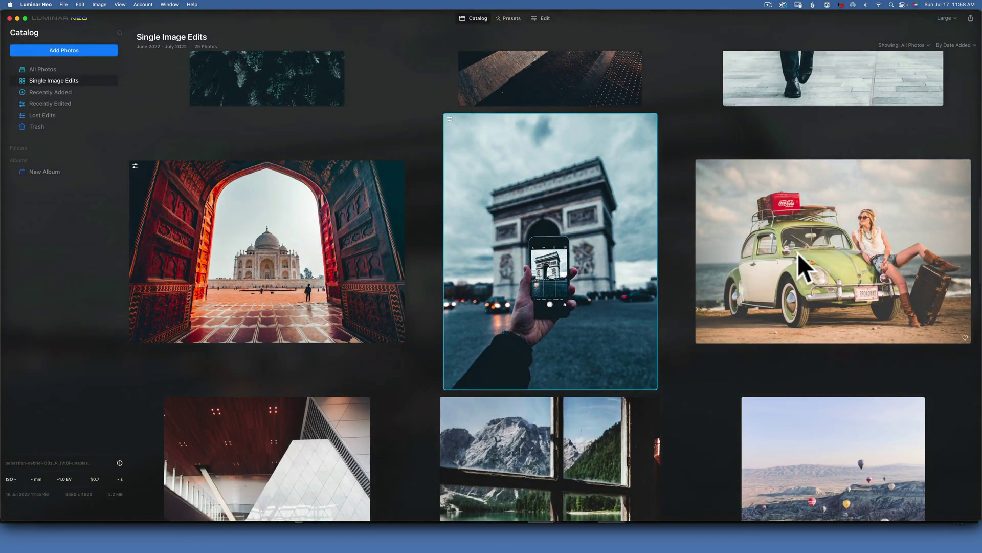
{"action": "double_click", "coordinate": [797, 253]}
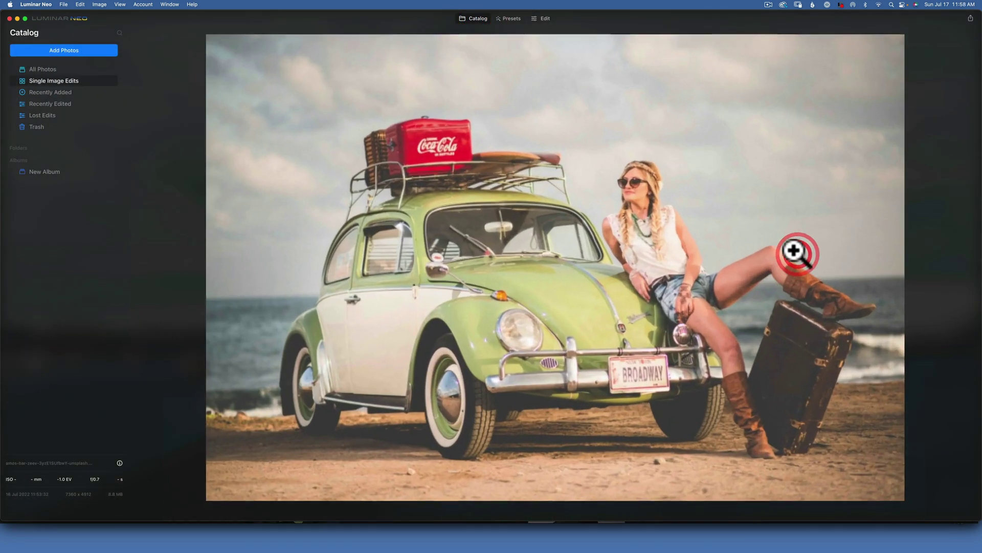
{"action": "left_click", "coordinate": [509, 19]}
{"action": "left_click", "coordinate": [910, 98]}
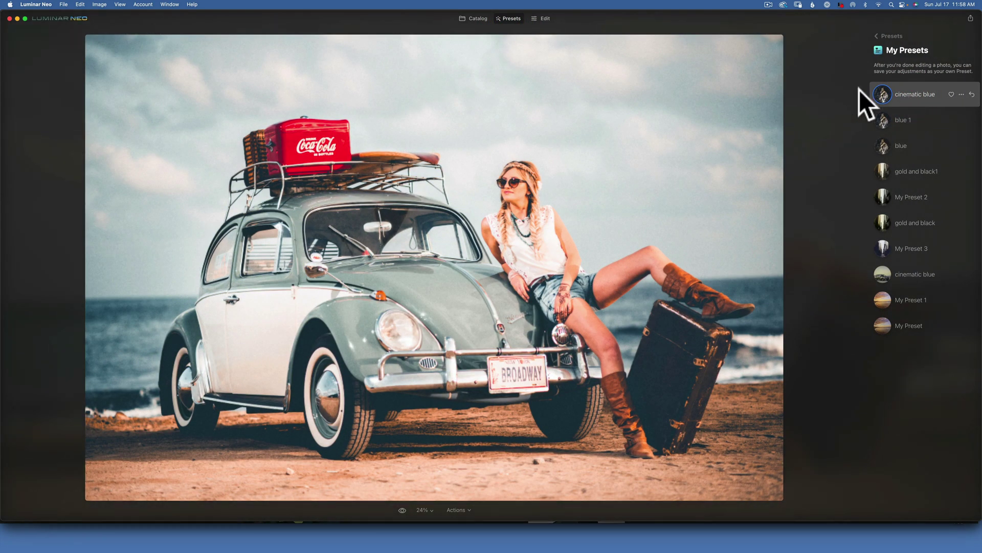
Lower the vintage car photo's Develop exposure to -1.64 and compare the edit with the original
{"action": "left_click", "coordinate": [544, 18]}
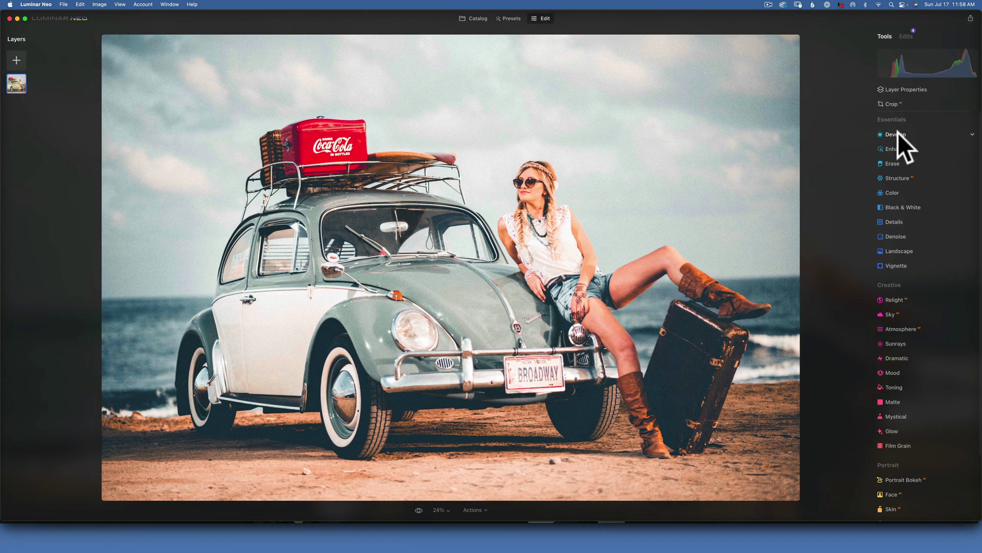
{"action": "left_click", "coordinate": [897, 133]}
{"action": "left_click_drag", "start_coordinate": [928, 173], "coordinate": [913, 173]}
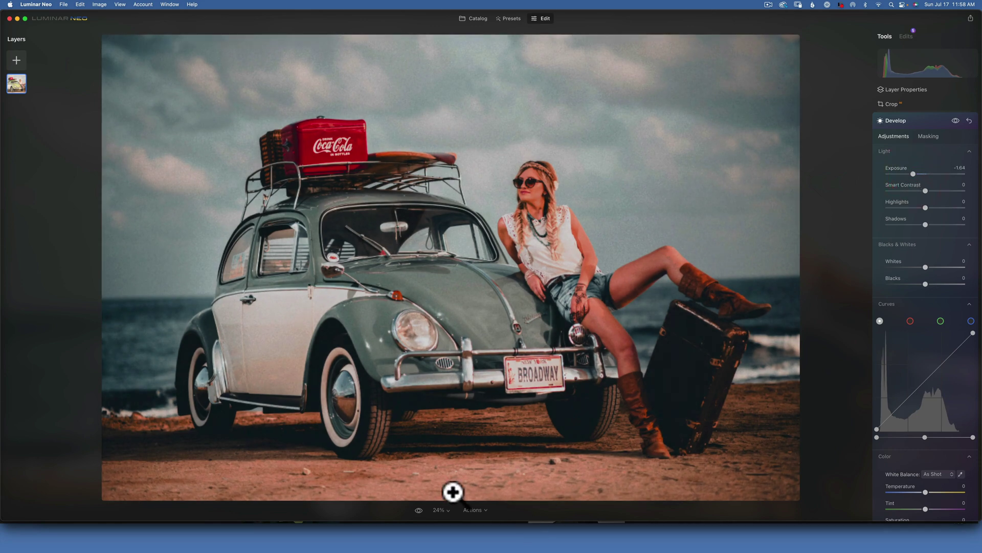
{"action": "left_click", "coordinate": [419, 509]}
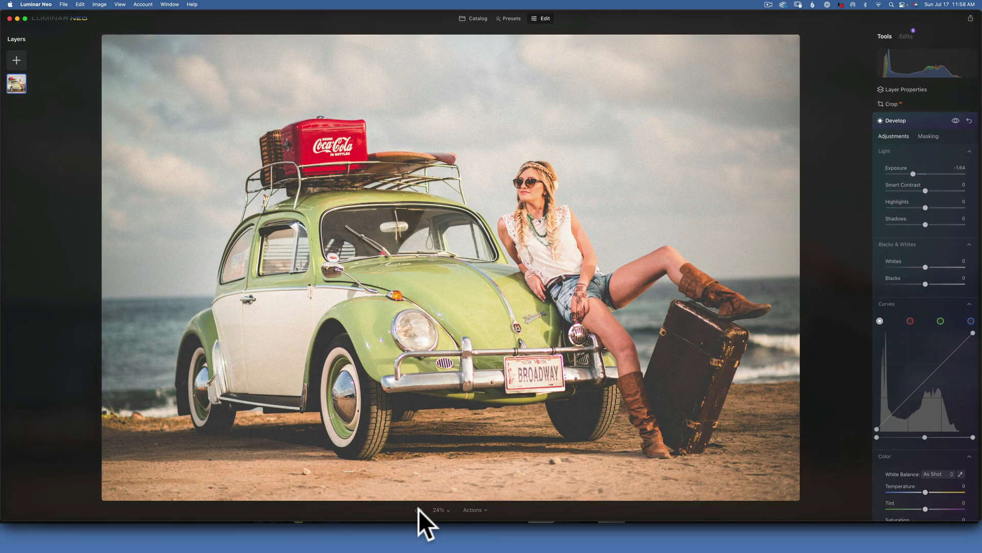
{"action": "left_click", "coordinate": [419, 509]}
Apply the newly saved "cinematic blue" preset to the catalog photo of the airport traveler with a suitcase and compare it with its original
{"action": "left_click", "coordinate": [476, 18]}
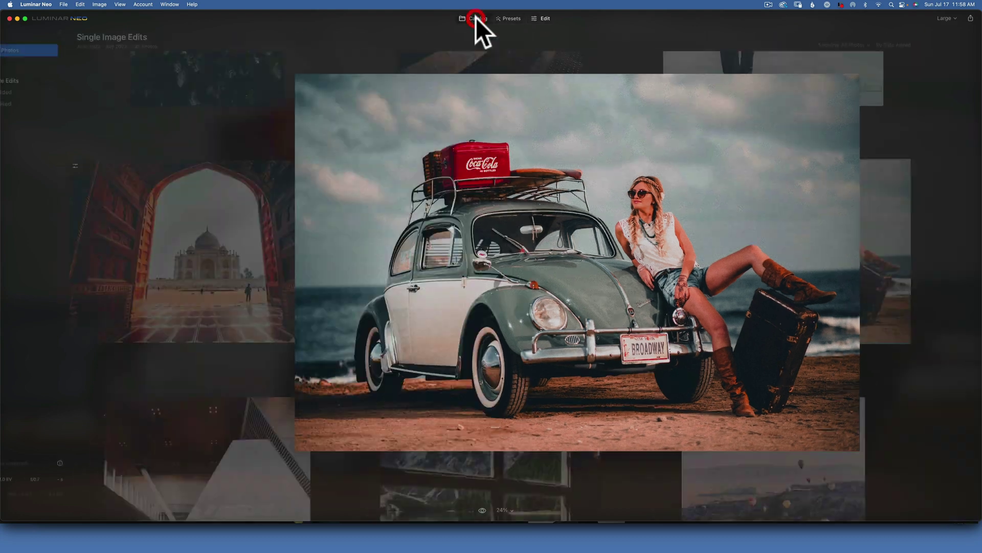
{"action": "scroll", "coordinate": [441, 192], "scroll_direction": "down", "scroll_amount": 10}
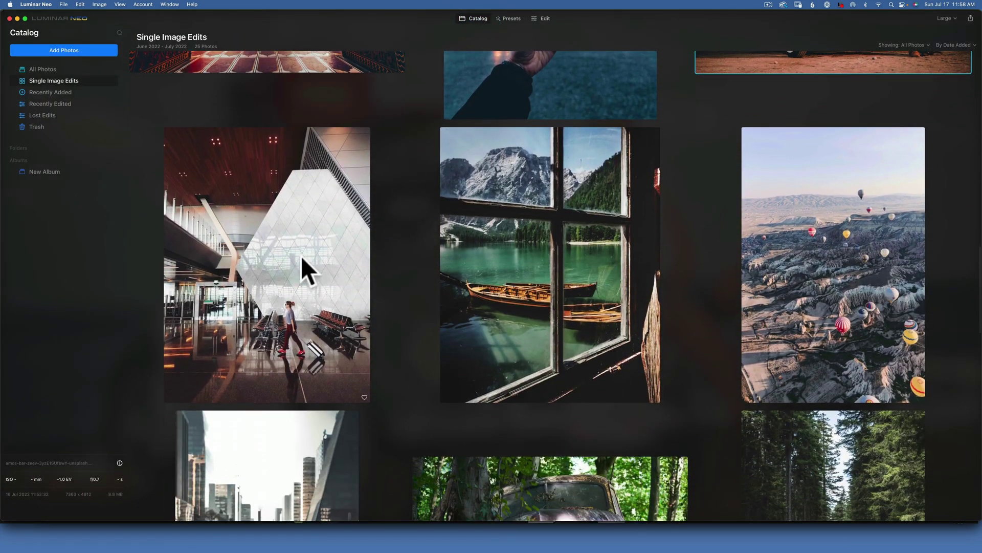
{"action": "double_click", "coordinate": [311, 251]}
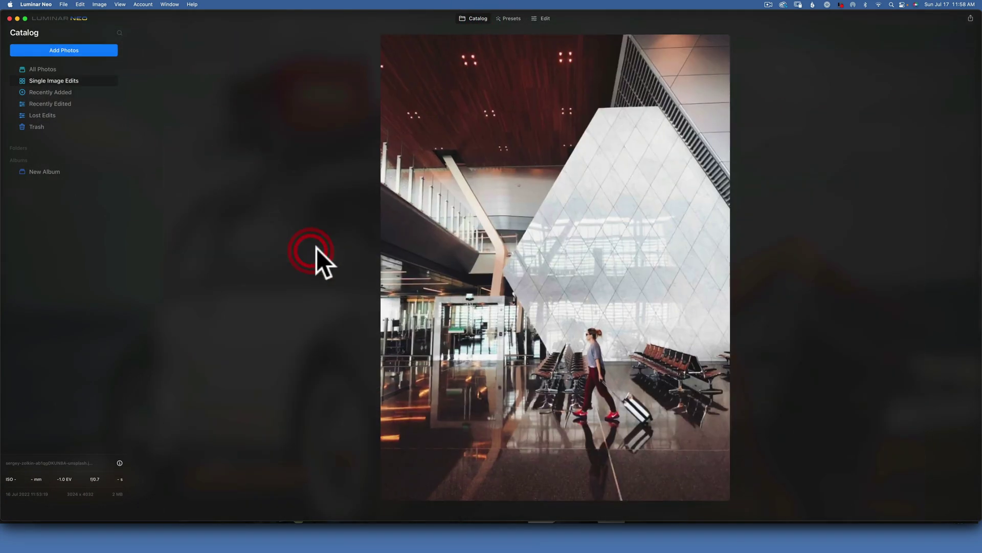
{"action": "left_click", "coordinate": [511, 18]}
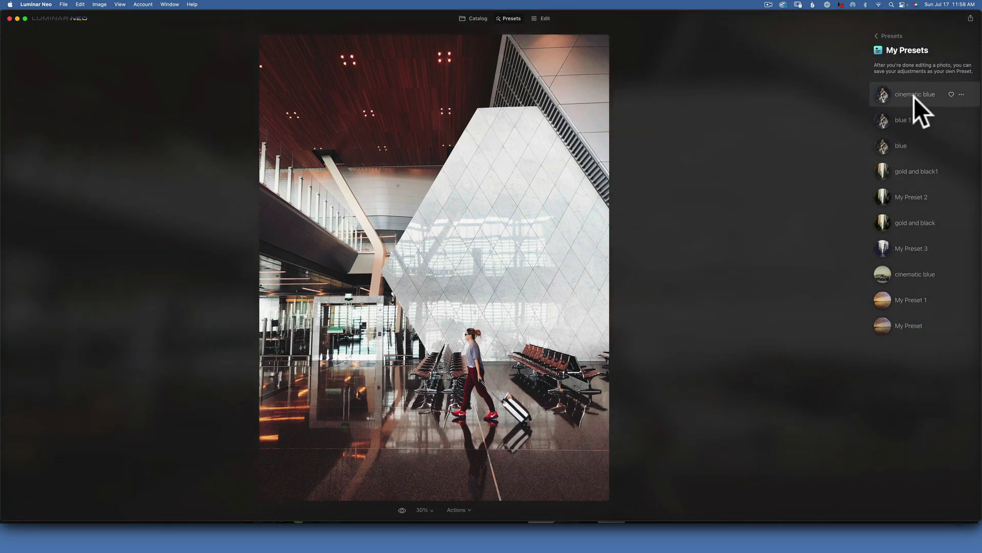
{"action": "left_click", "coordinate": [913, 97]}
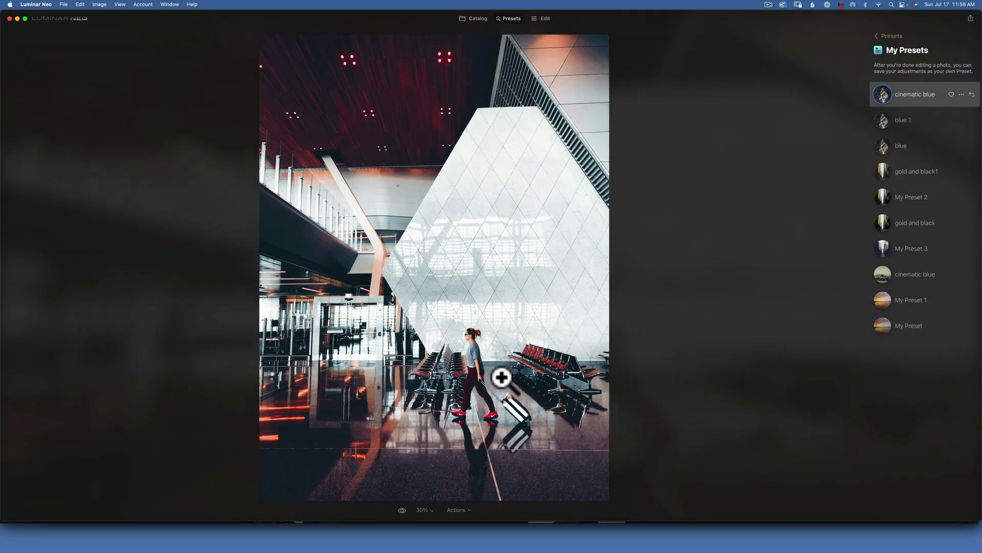
{"action": "left_click", "coordinate": [403, 510]}
{"action": "left_click", "coordinate": [403, 511]}
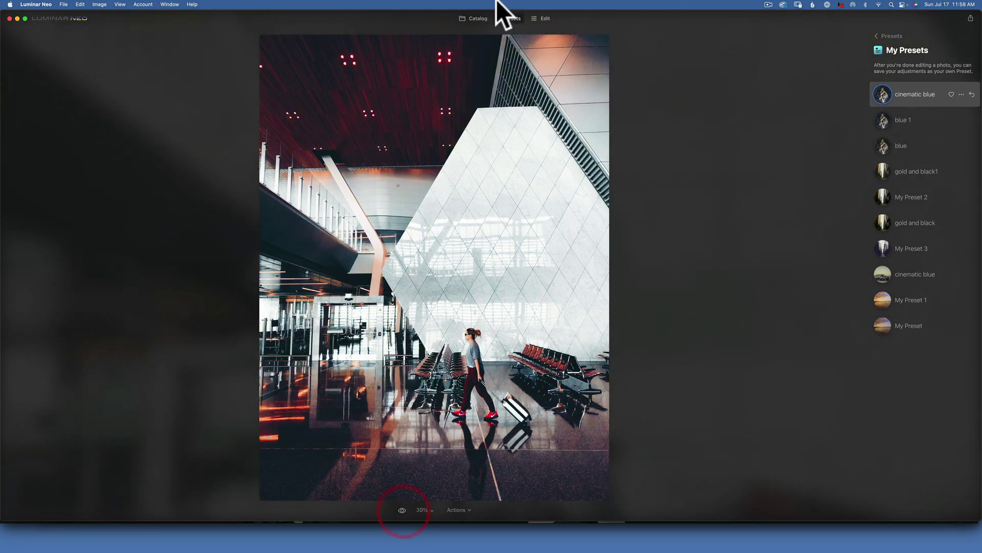
Open the catalog photo of boats on a lake seen through a window and apply the newly saved "cinematic blue" preset
{"action": "left_click", "coordinate": [475, 18]}
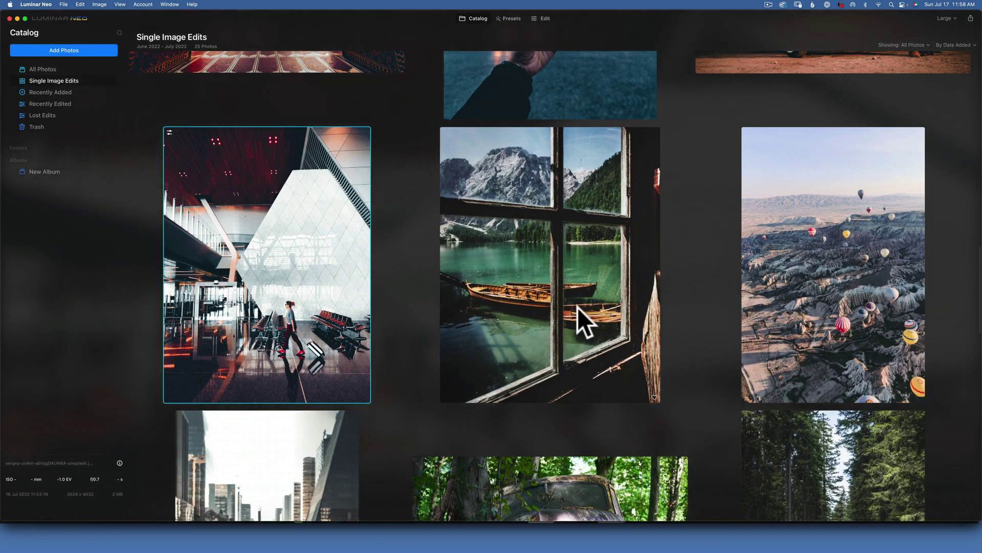
{"action": "double_click", "coordinate": [576, 320]}
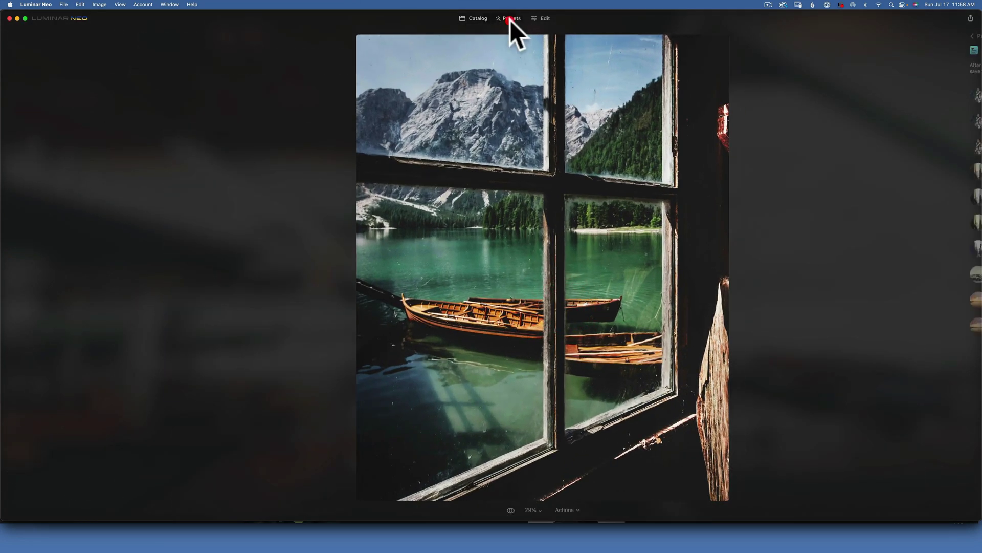
{"action": "left_click", "coordinate": [511, 18]}
{"action": "left_click", "coordinate": [928, 97]}
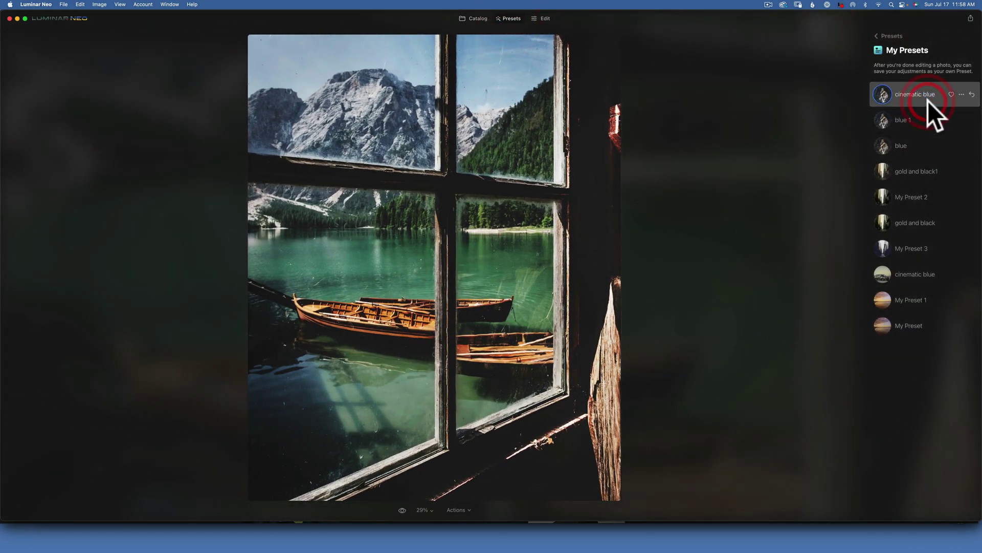
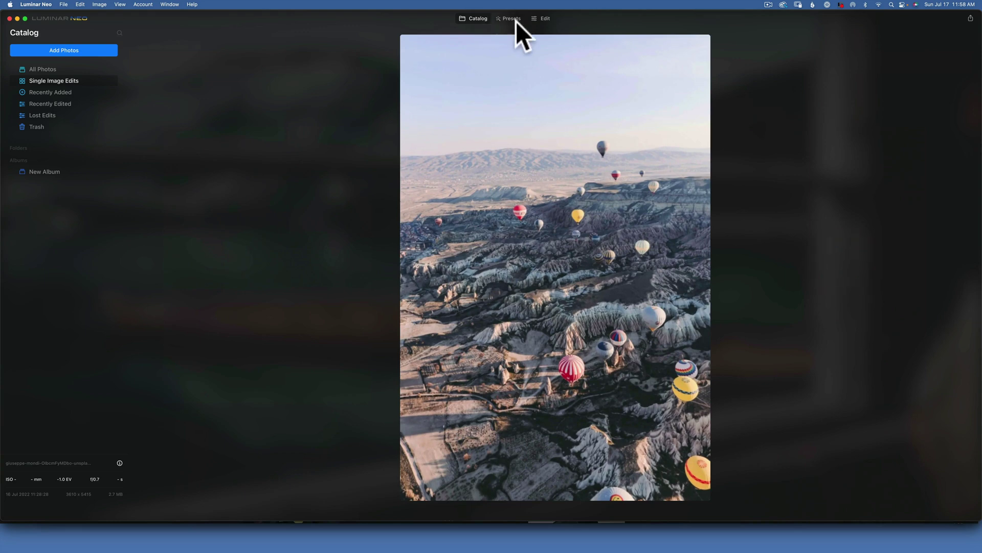
Apply the newly saved "cinematic blue" preset to the photo of hot air balloons over the rocky valley
{"action": "left_click", "coordinate": [510, 19]}
{"action": "left_click", "coordinate": [904, 99]}
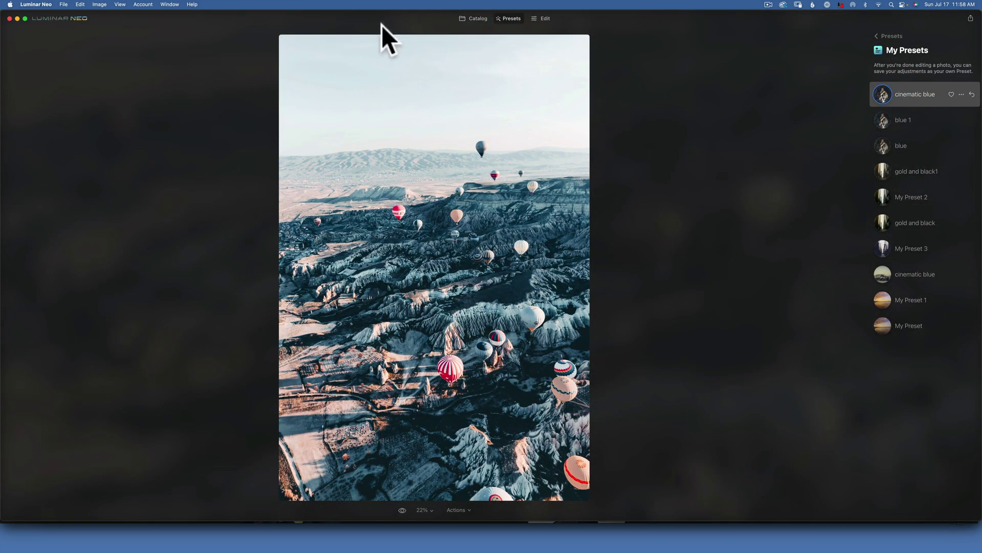
Open the catalog photo of the woman with a backpack on the red bike lane and apply the newly saved "cinematic blue" preset
{"action": "left_click", "coordinate": [474, 19]}
{"action": "scroll", "coordinate": [551, 244], "scroll_direction": "down", "scroll_amount": 5}
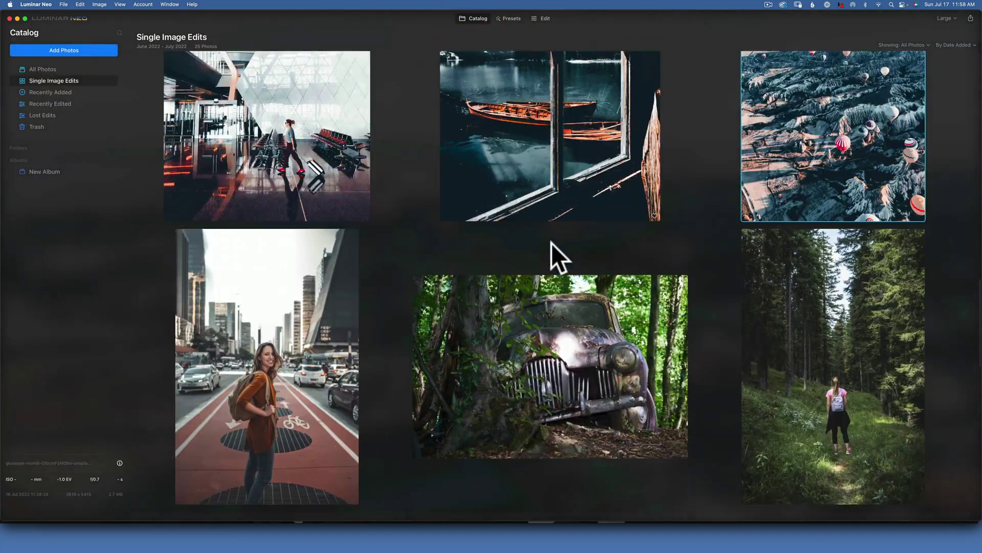
{"action": "left_click", "coordinate": [296, 195]}
{"action": "left_click", "coordinate": [296, 195]}
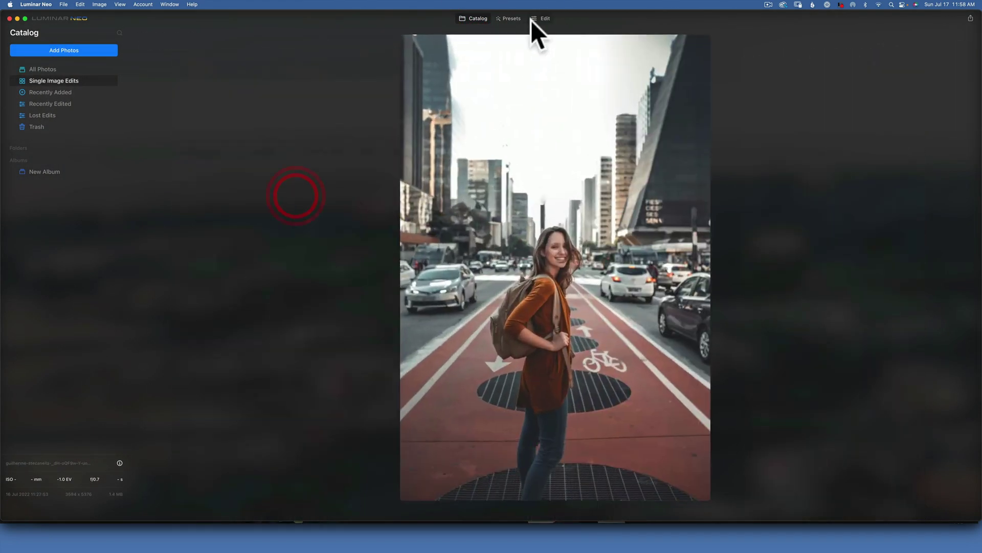
{"action": "left_click", "coordinate": [512, 18]}
{"action": "left_click", "coordinate": [905, 101]}
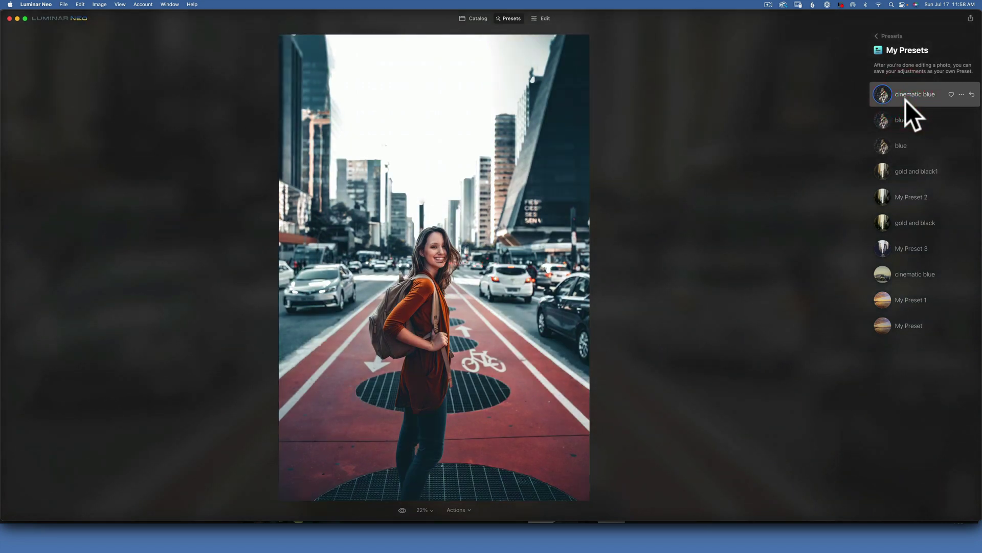
Open the catalog photo of the rusty abandoned car in the woods and apply the newly saved "cinematic blue" preset
{"action": "left_click", "coordinate": [477, 19]}
{"action": "double_click", "coordinate": [590, 211]}
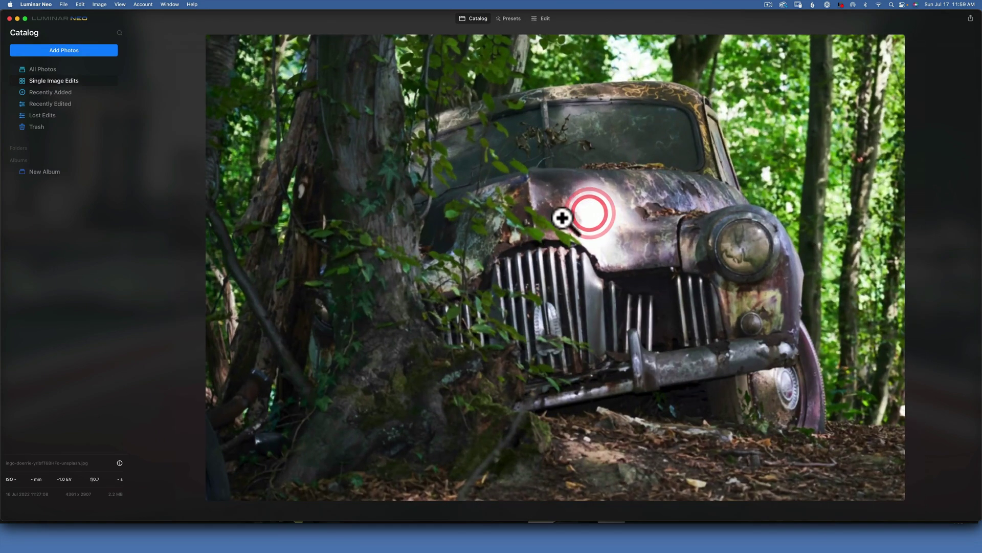
{"action": "left_click", "coordinate": [508, 18]}
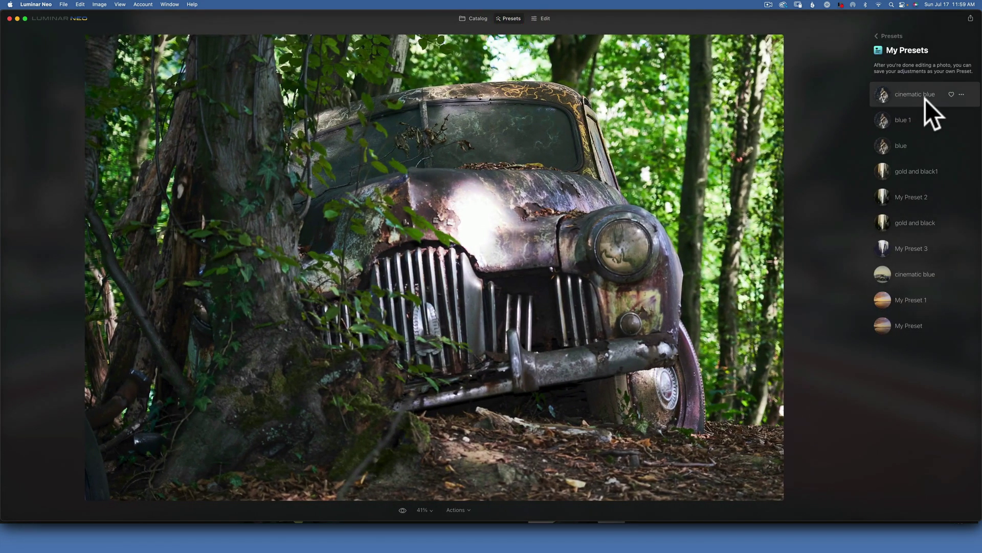
{"action": "left_click", "coordinate": [925, 100]}
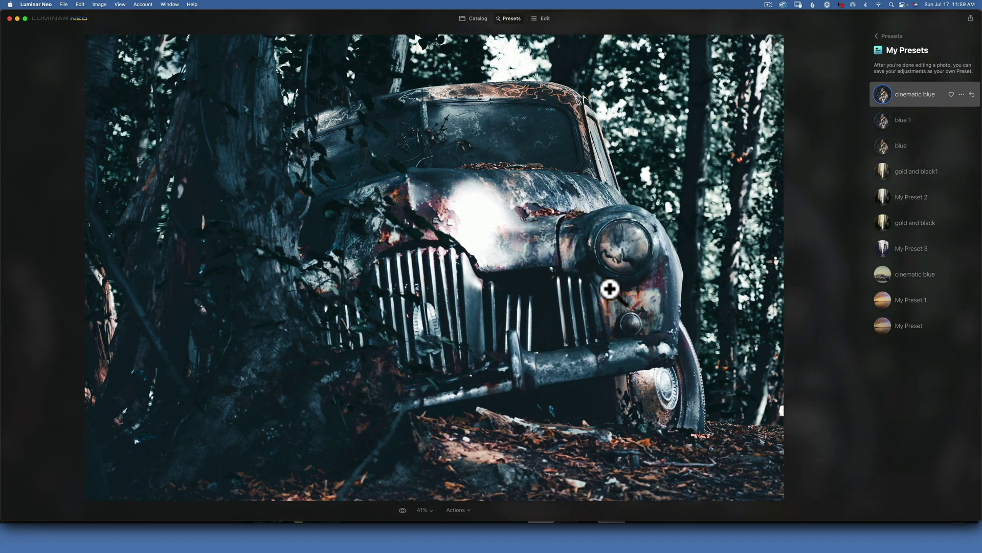
Apply the newly saved "cinematic blue" preset to the catalog photo of the hiker on the forest path, then return to the catalog
{"action": "left_click", "coordinate": [477, 18]}
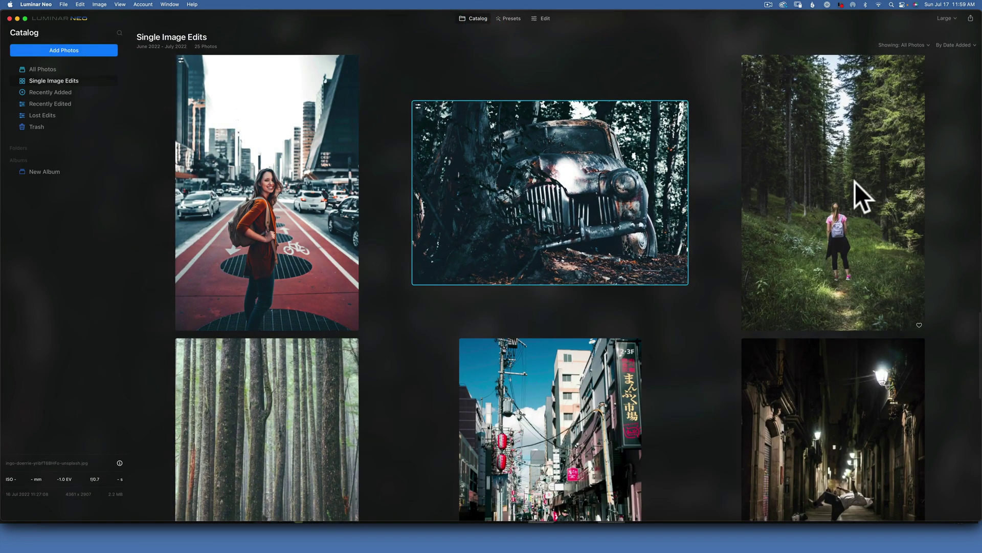
{"action": "double_click", "coordinate": [855, 182]}
{"action": "left_click", "coordinate": [510, 19]}
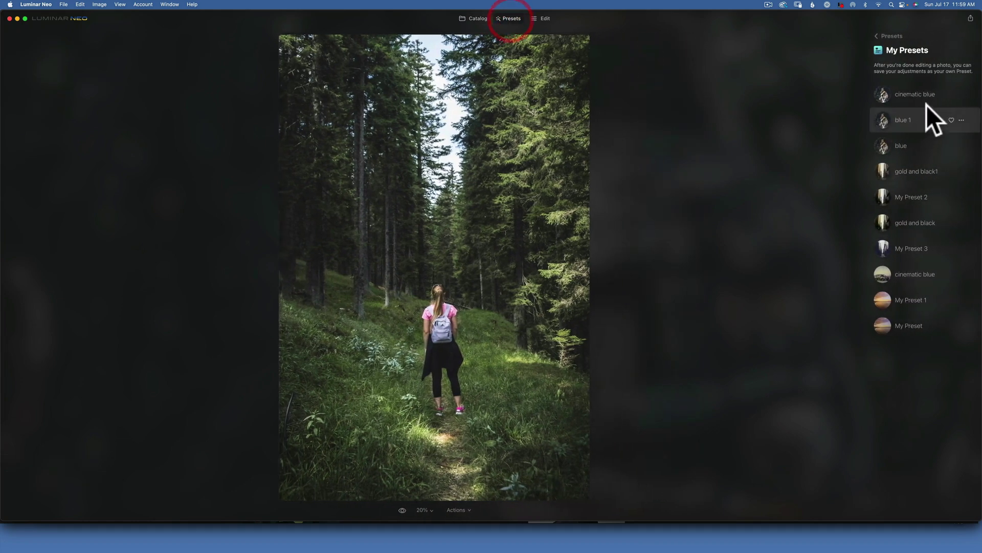
{"action": "left_click", "coordinate": [913, 101]}
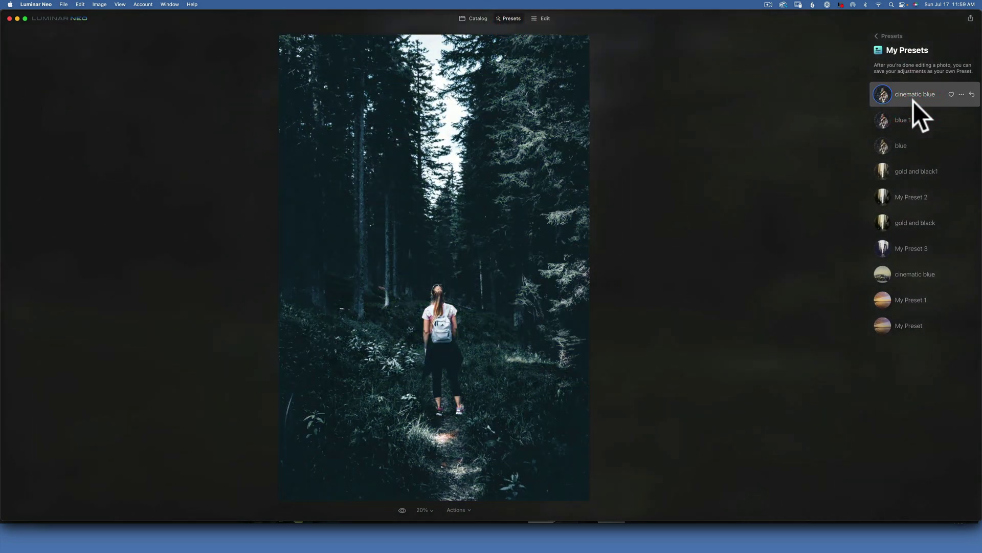
{"action": "left_click", "coordinate": [478, 18]}
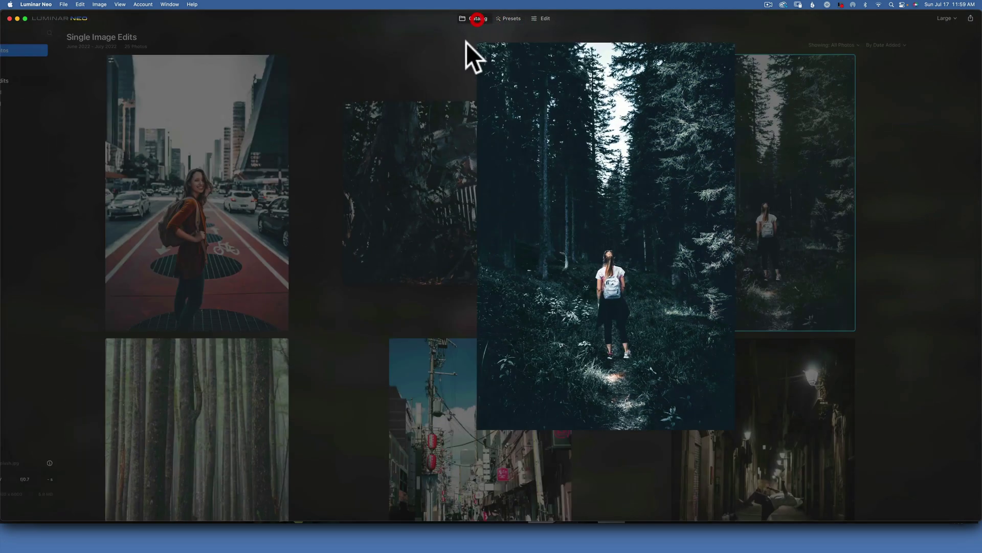
Open the catalog photo of tall forest tree trunks with ferns and apply the newly saved "cinematic blue" preset
{"action": "scroll", "coordinate": [540, 272], "scroll_direction": "down", "scroll_amount": 3}
{"action": "scroll", "coordinate": [539, 272], "scroll_direction": "down", "scroll_amount": 2}
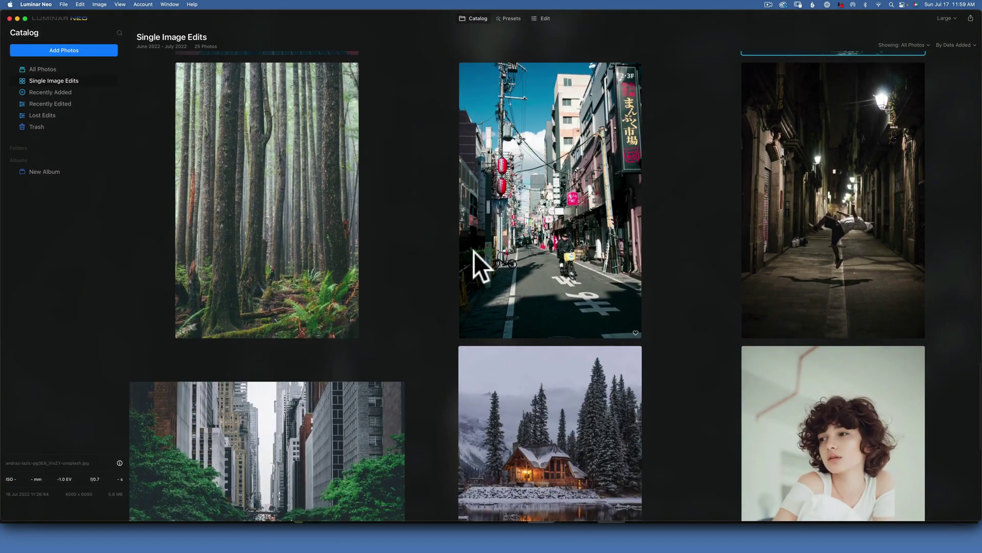
{"action": "double_click", "coordinate": [318, 219]}
{"action": "left_click", "coordinate": [511, 18]}
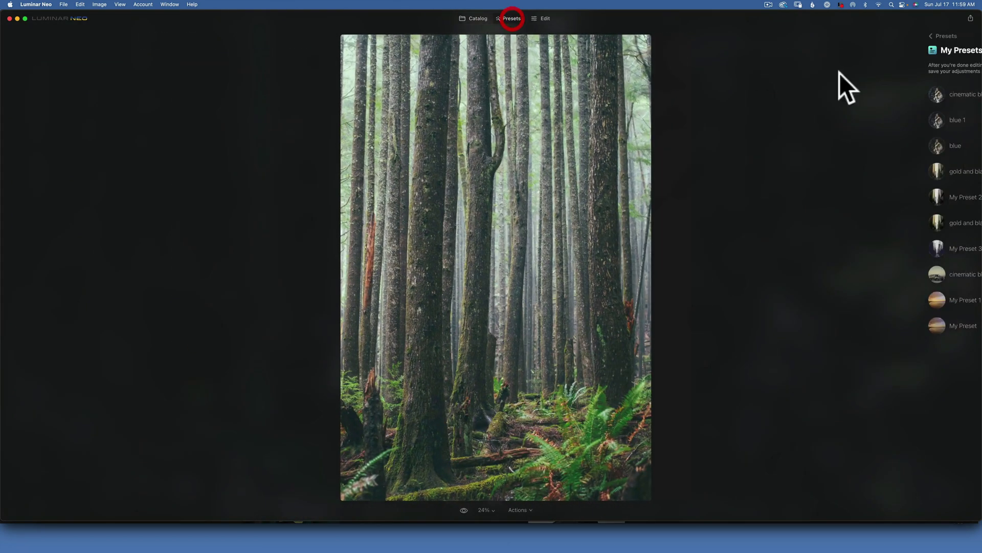
{"action": "left_click", "coordinate": [922, 100]}
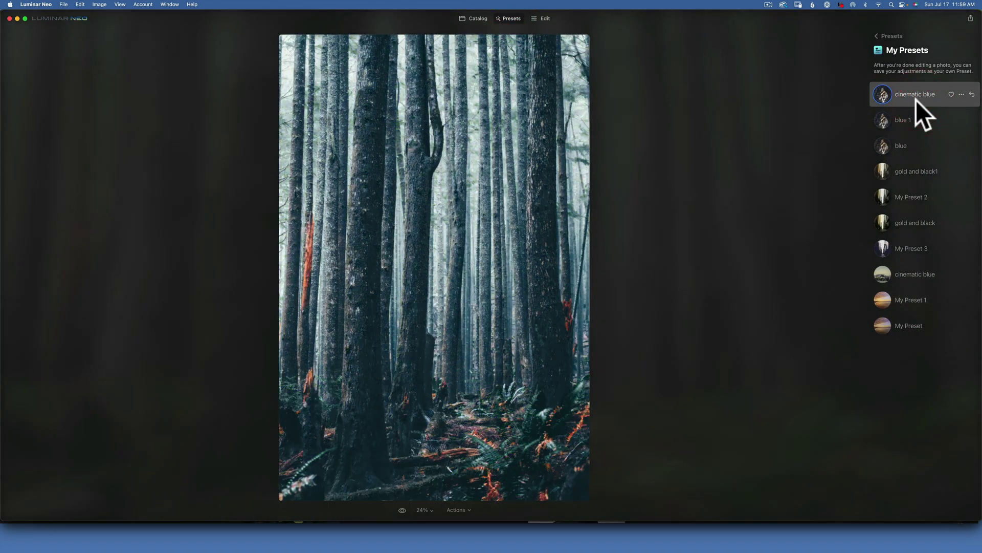
Open the catalog photo of the cyclist on the Japanese street, apply the newly saved "cinematic blue" preset and compare before and after
{"action": "left_click", "coordinate": [476, 18]}
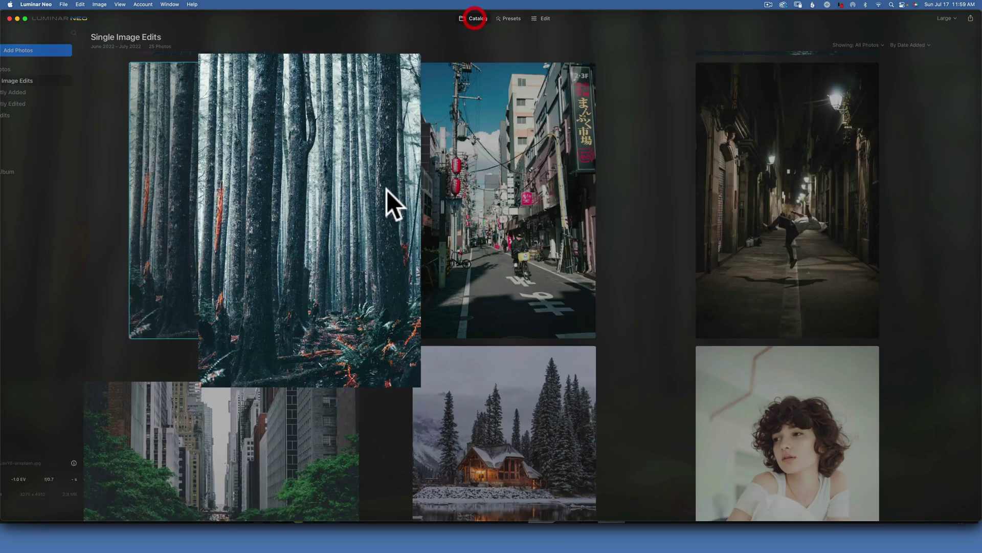
{"action": "double_click", "coordinate": [578, 201]}
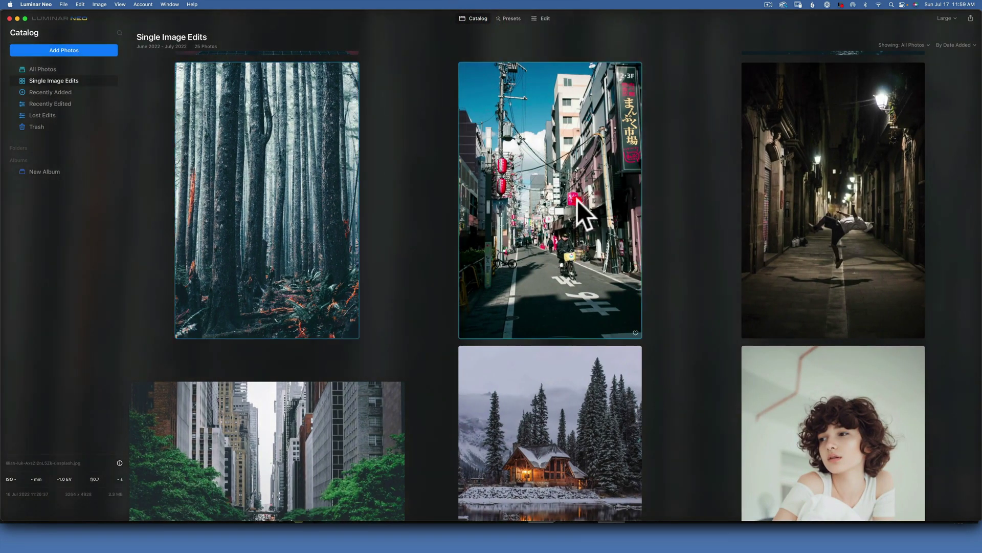
{"action": "left_click", "coordinate": [515, 17]}
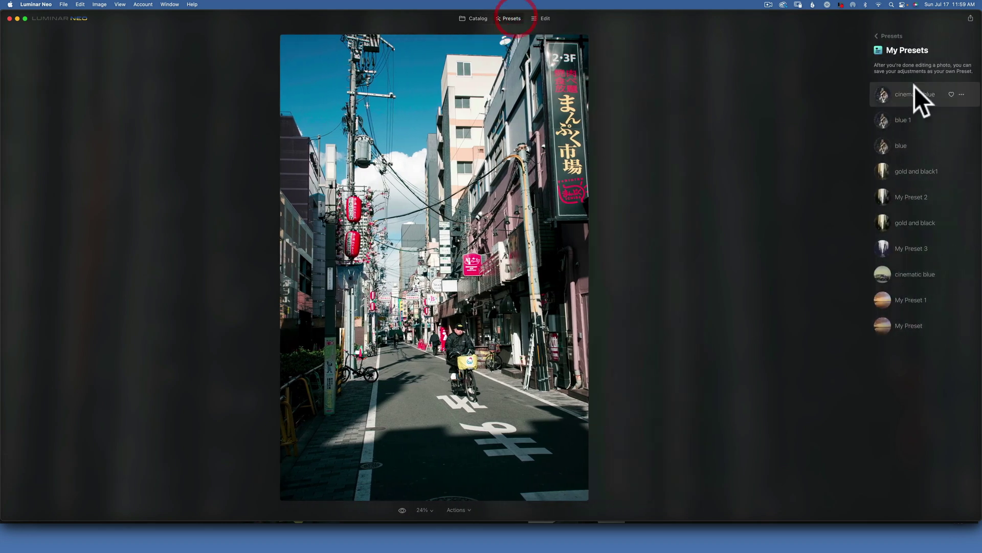
{"action": "left_click", "coordinate": [918, 99]}
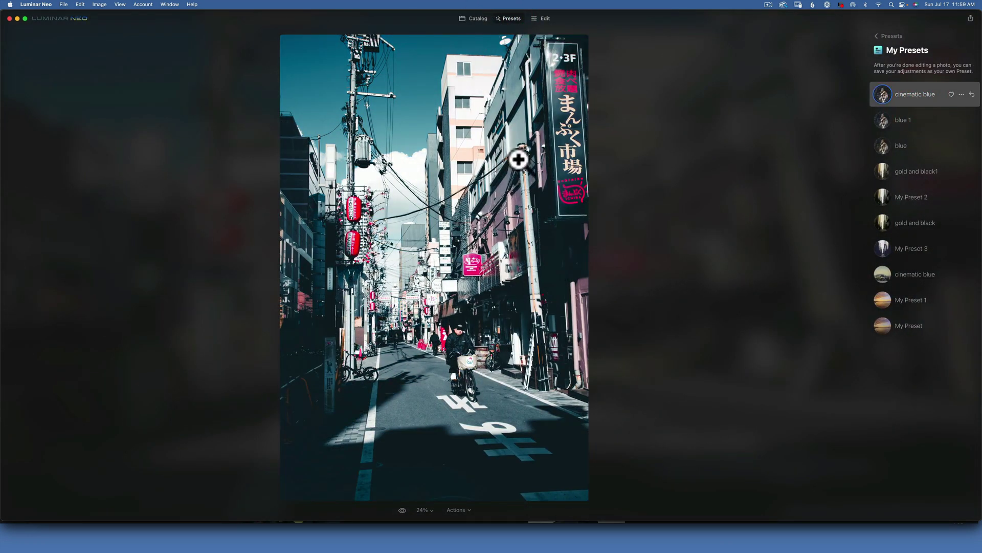
{"action": "left_click", "coordinate": [402, 509]}
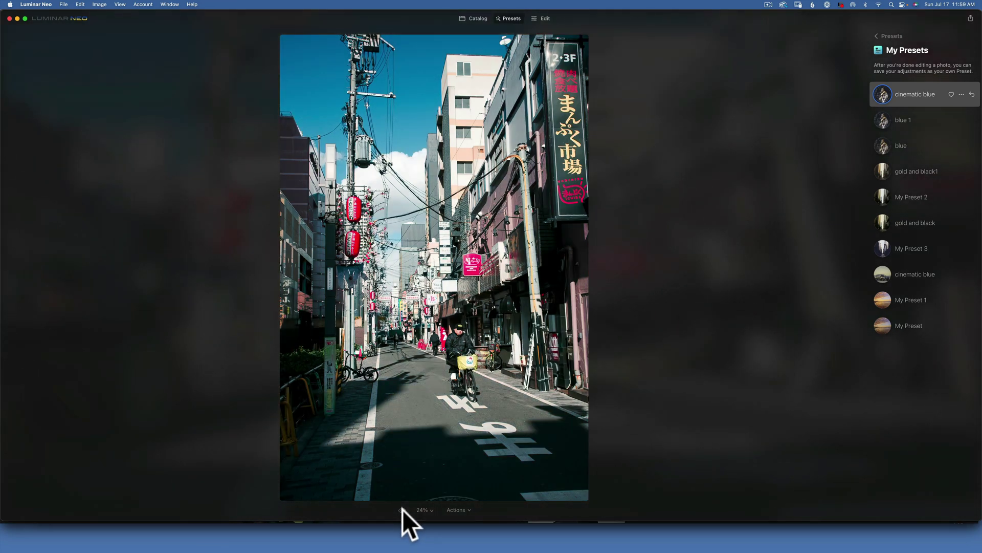
{"action": "left_click", "coordinate": [402, 510]}
{"action": "left_click", "coordinate": [402, 510]}
{"action": "left_click", "coordinate": [402, 509]}
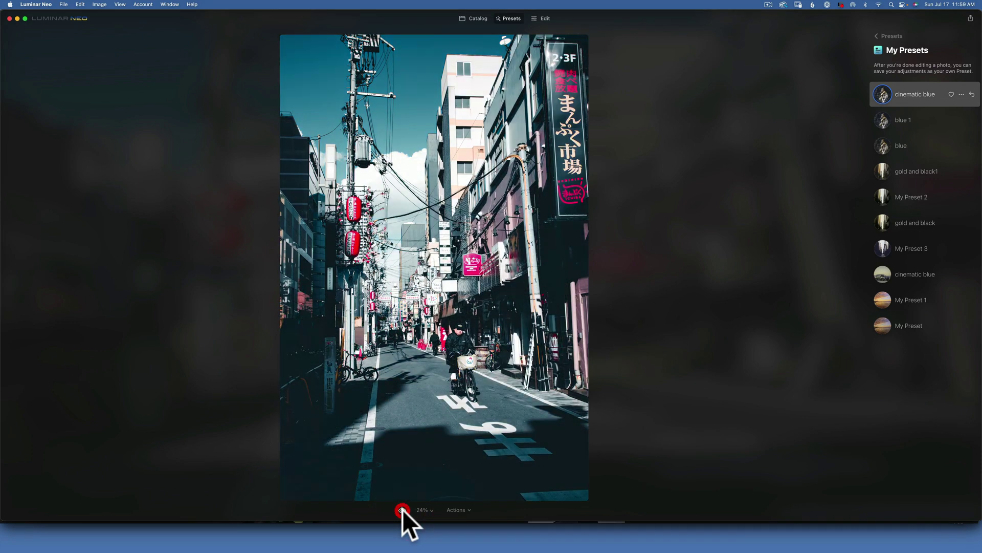
Open the catalog photo of the person leaping in the dark alley and apply the newly saved "cinematic blue" preset
{"action": "left_click", "coordinate": [475, 19]}
{"action": "left_click", "coordinate": [854, 224]}
{"action": "left_click", "coordinate": [854, 223]}
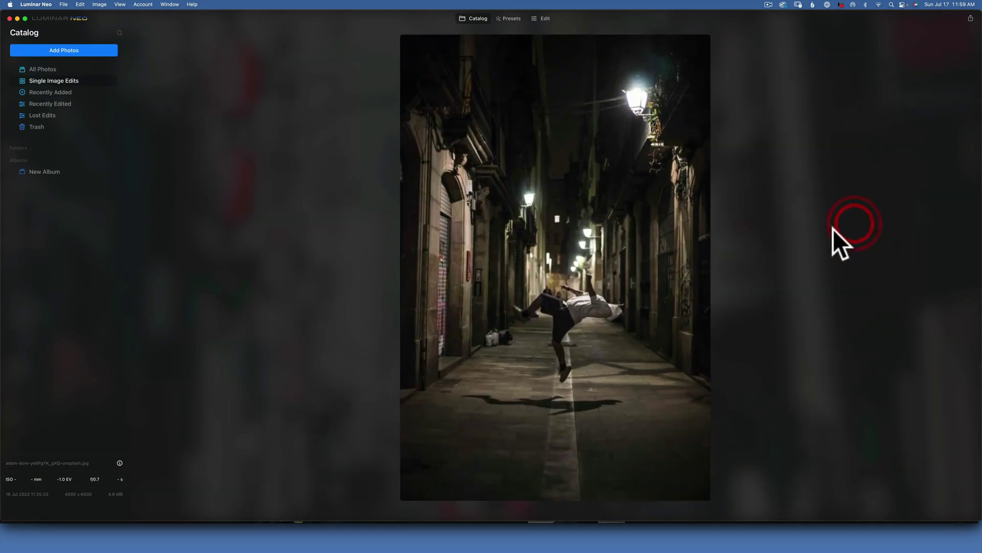
{"action": "left_click", "coordinate": [508, 19]}
{"action": "left_click", "coordinate": [909, 102]}
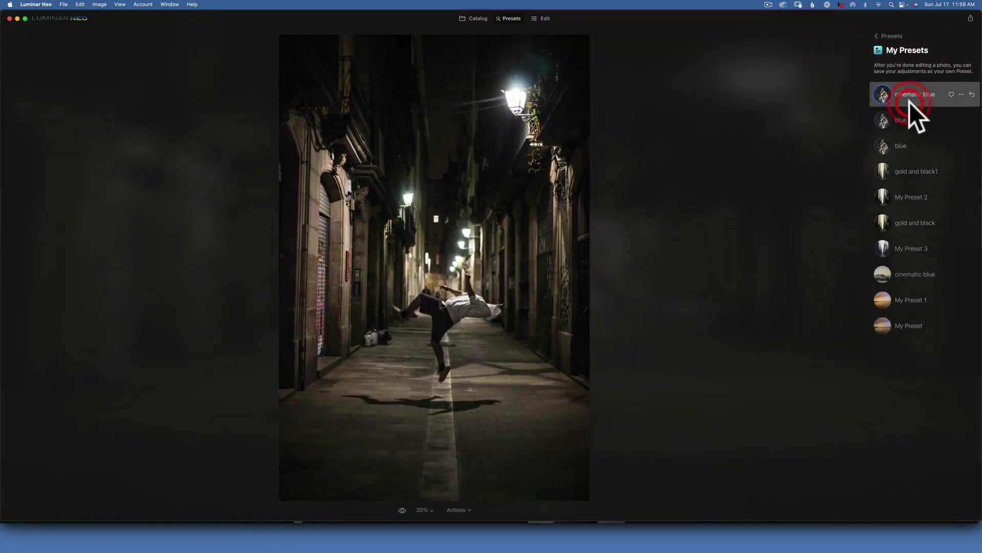
Open the catalog photo of the city avenue with traffic and green trees and apply the newly saved "cinematic blue" preset
{"action": "left_click", "coordinate": [473, 18]}
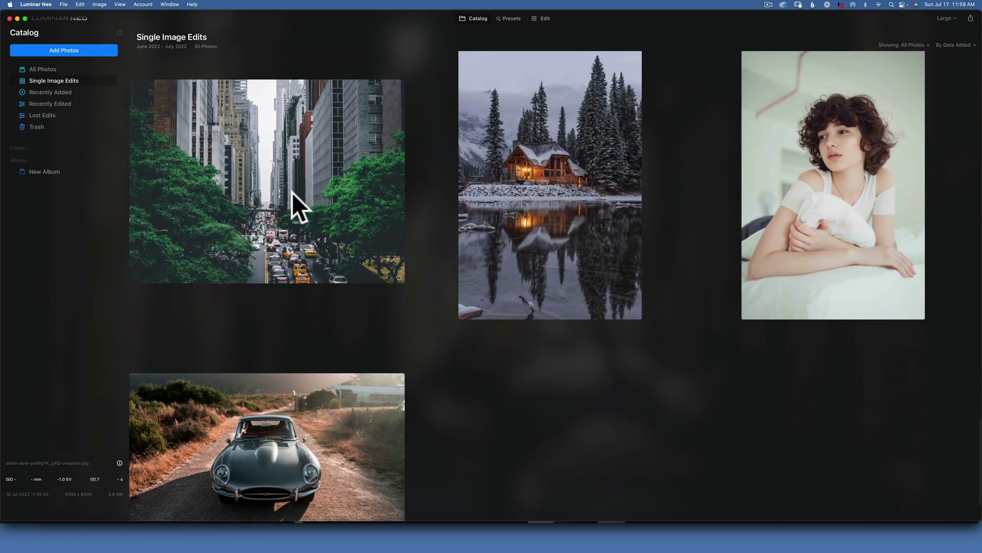
{"action": "double_click", "coordinate": [291, 193]}
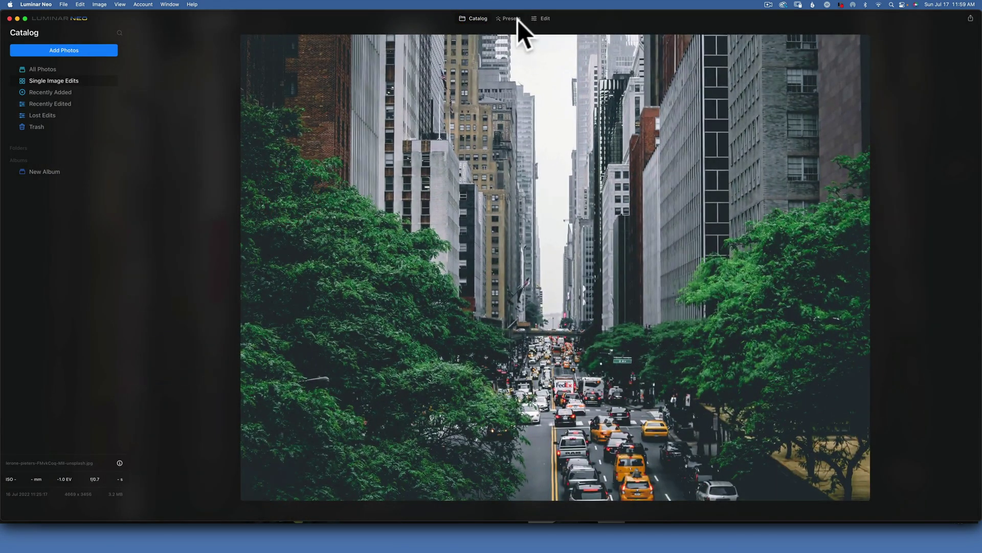
{"action": "left_click", "coordinate": [512, 18]}
{"action": "left_click", "coordinate": [914, 100]}
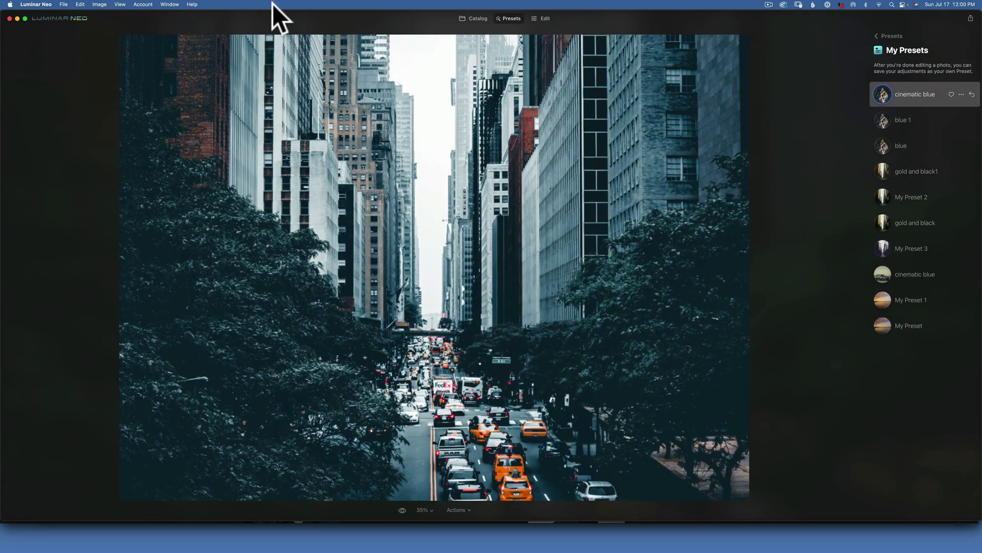
Open the catalog photo of the snowy lakeside cabin and apply the newly saved "cinematic blue" preset
{"action": "left_click", "coordinate": [479, 18]}
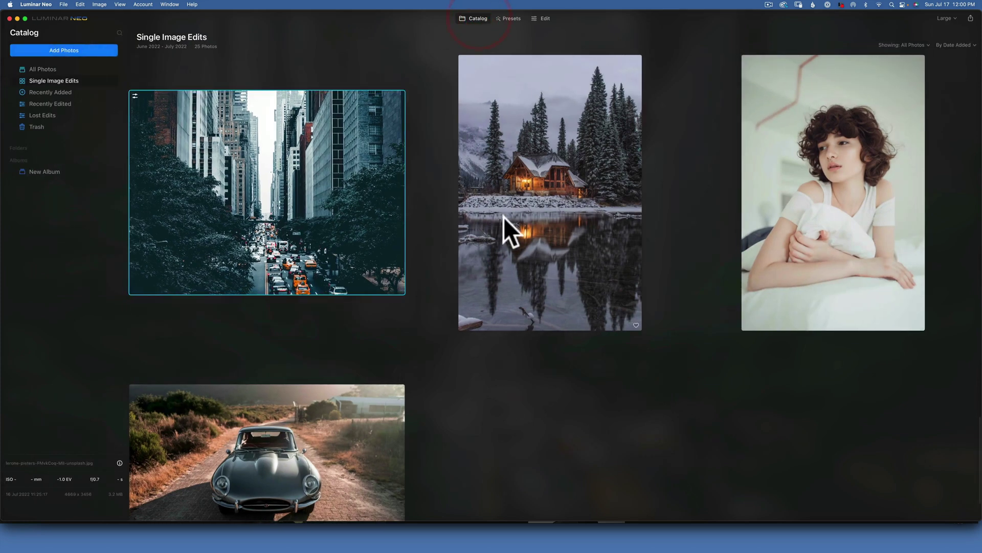
{"action": "double_click", "coordinate": [536, 233]}
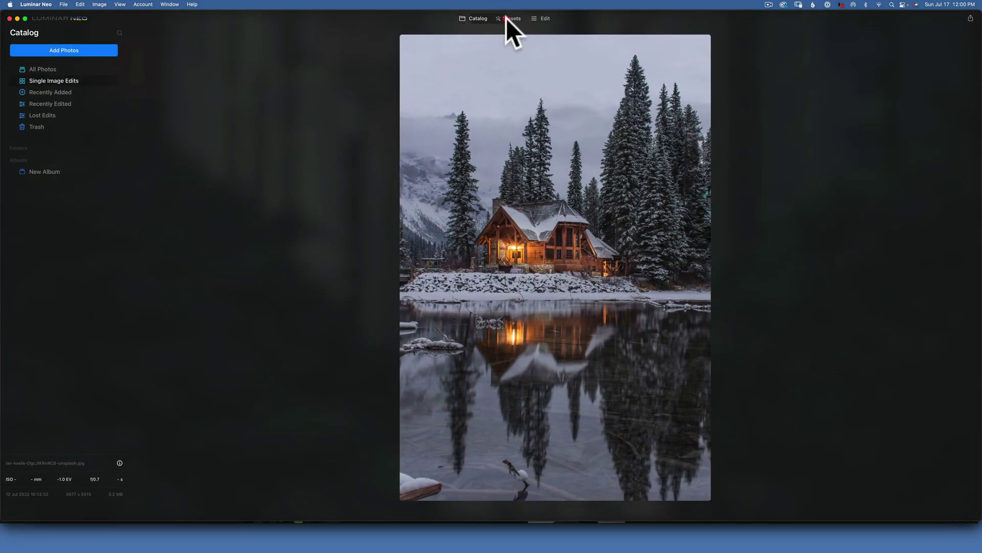
{"action": "left_click", "coordinate": [508, 19]}
{"action": "left_click", "coordinate": [909, 96]}
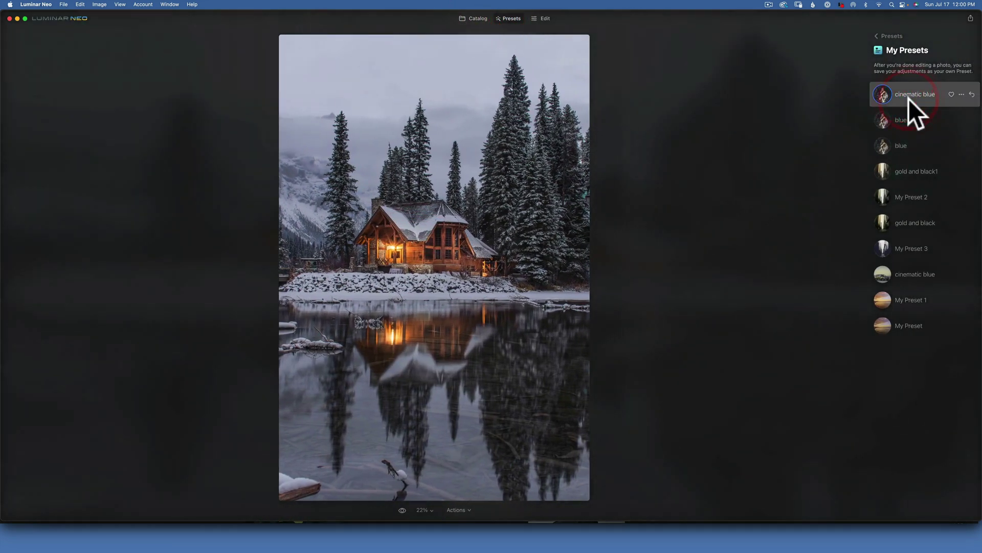
Apply the newly saved "cinematic blue" preset to the catalog photo of the curly-haired woman on the bed and compare before and after
{"action": "left_click", "coordinate": [472, 18]}
{"action": "double_click", "coordinate": [809, 228]}
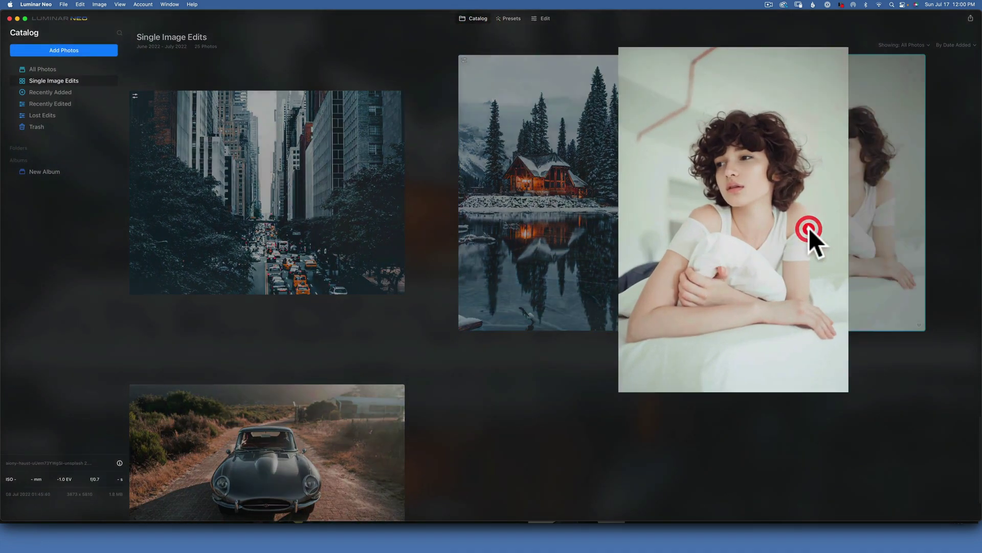
{"action": "left_click", "coordinate": [510, 18]}
{"action": "left_click", "coordinate": [921, 97]}
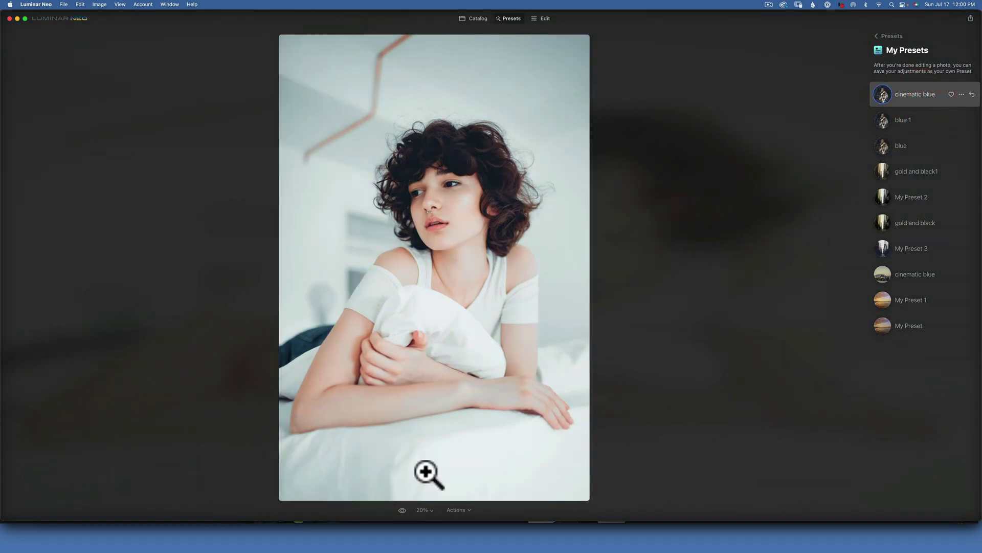
{"action": "left_click", "coordinate": [402, 509]}
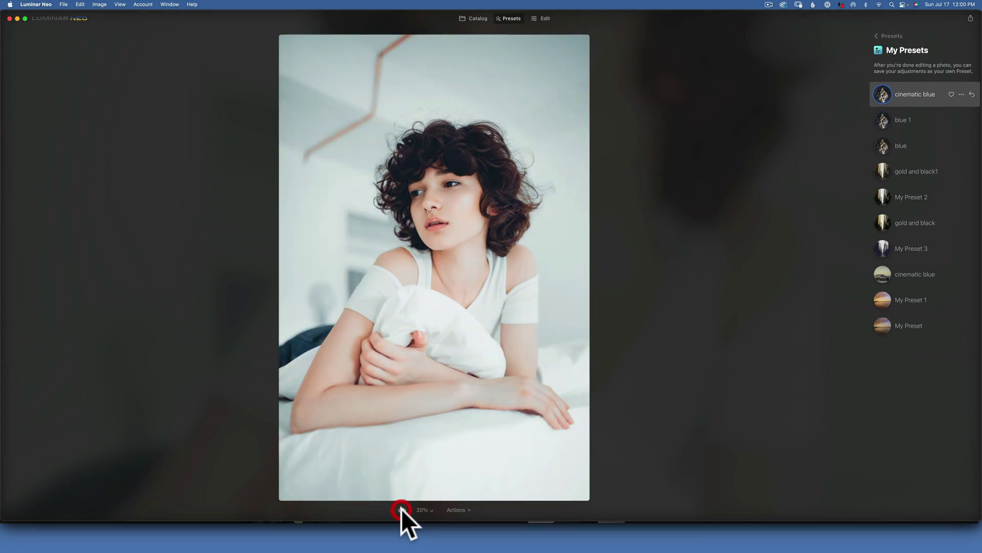
Apply the newly saved "cinematic blue" preset to the catalog photo of the vintage car on the brick road and compare before and after
{"action": "left_click", "coordinate": [477, 19]}
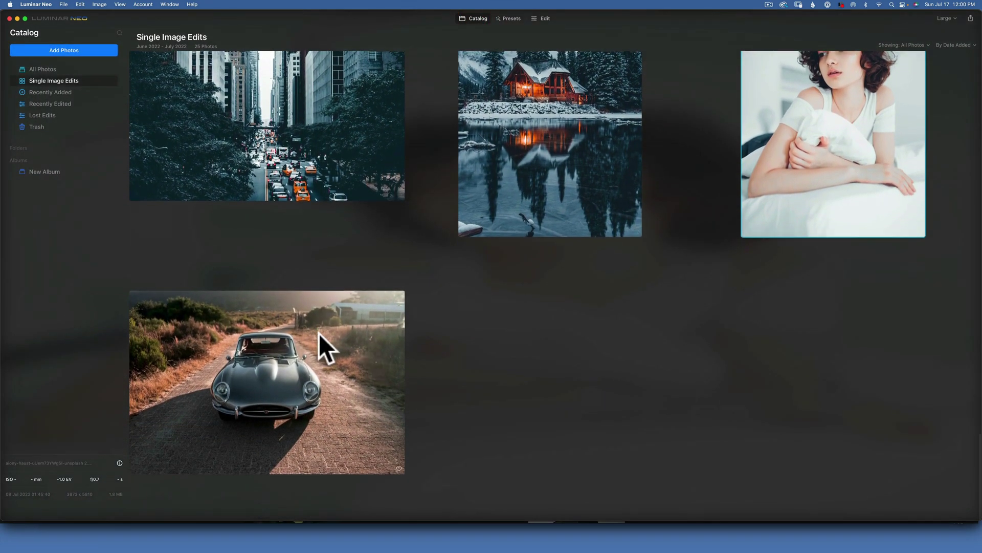
{"action": "double_click", "coordinate": [318, 333]}
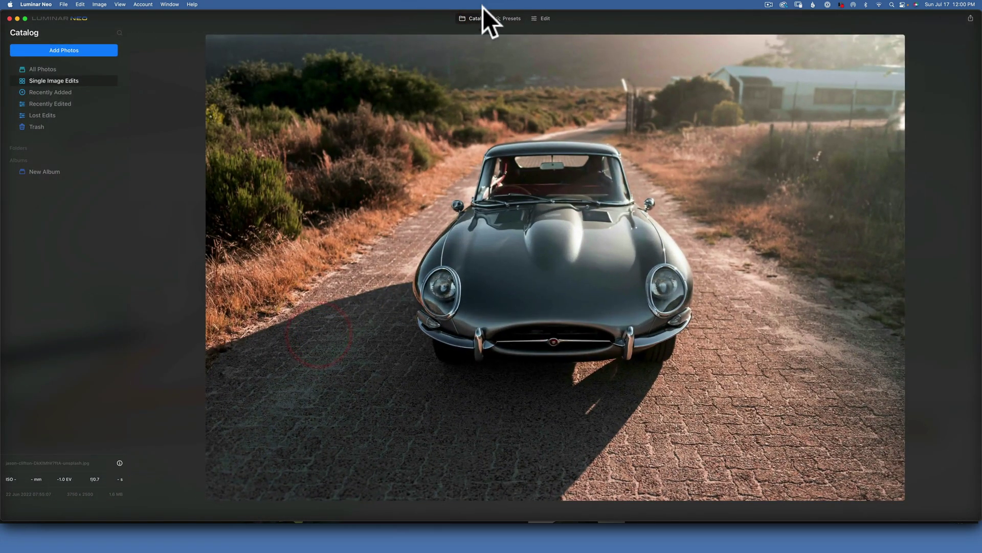
{"action": "left_click", "coordinate": [511, 19]}
{"action": "left_click", "coordinate": [928, 100]}
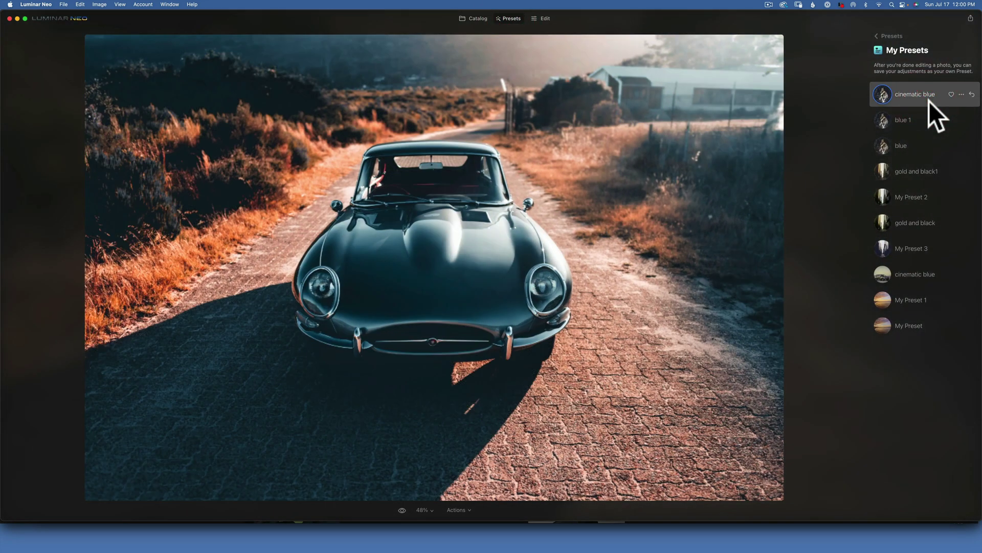
{"action": "left_click", "coordinate": [402, 509]}
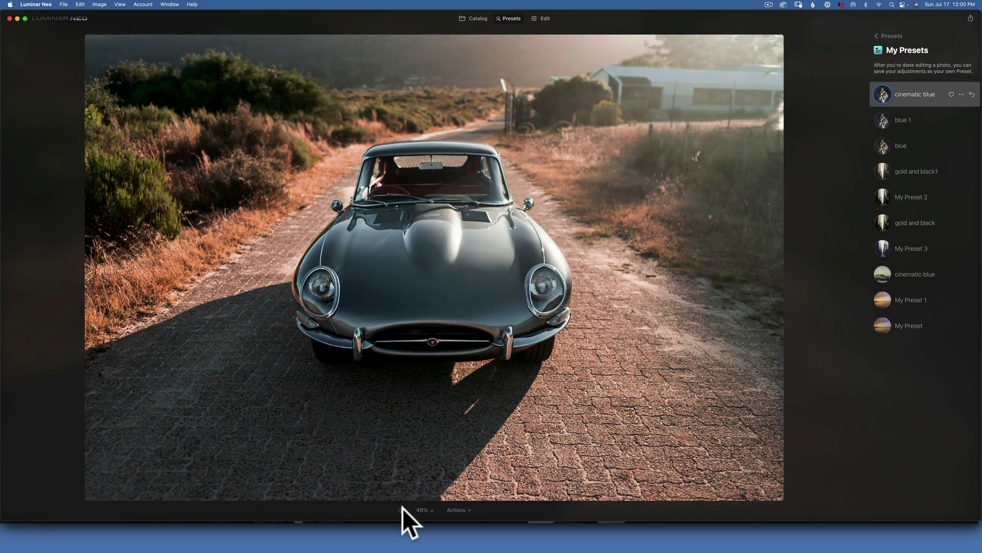
{"action": "left_click", "coordinate": [403, 509]}
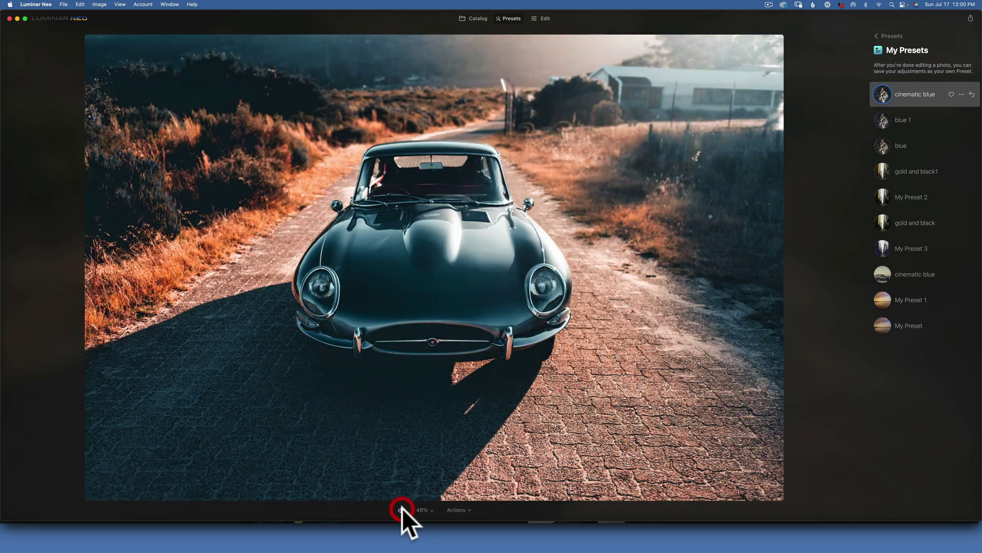
Return to the catalog and review the edited photos from the last one back to the beginning of Single Image Edits
{"action": "left_click", "coordinate": [478, 20]}
{"action": "scroll", "coordinate": [561, 218], "scroll_direction": "up", "scroll_amount": 5}
{"action": "scroll", "coordinate": [562, 218], "scroll_direction": "up", "scroll_amount": 5}
{"action": "scroll", "coordinate": [561, 218], "scroll_direction": "up", "scroll_amount": 10}
{"action": "scroll", "coordinate": [562, 218], "scroll_direction": "up", "scroll_amount": 8}
{"action": "scroll", "coordinate": [562, 218], "scroll_direction": "up", "scroll_amount": 8}
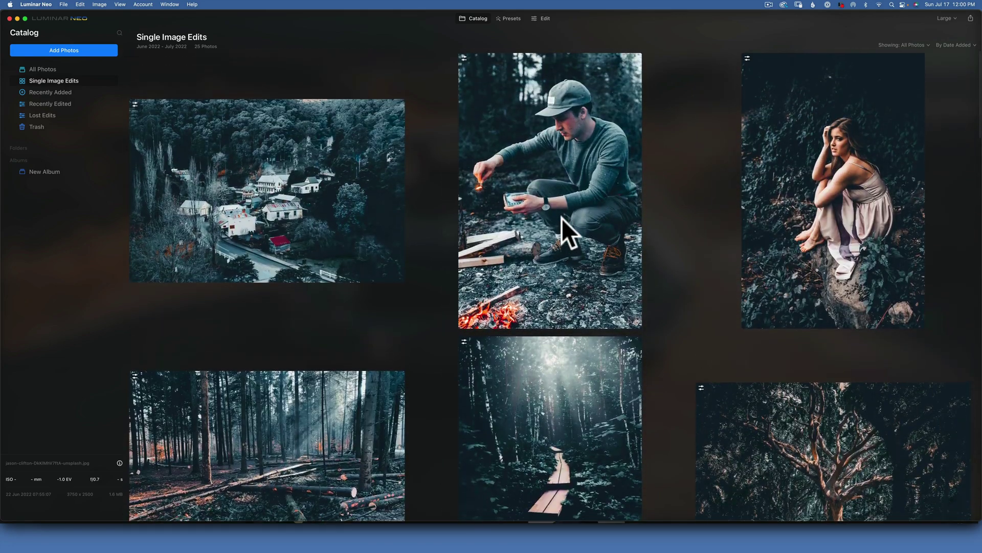